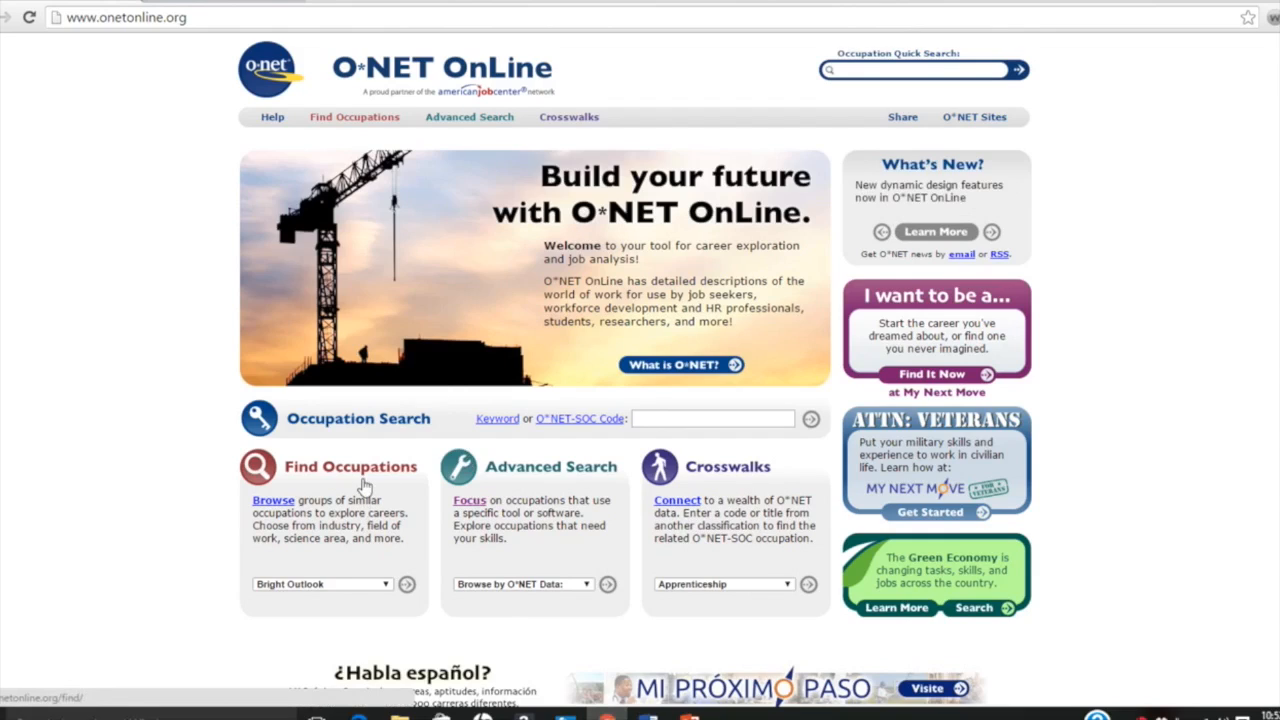
Browse the Bright Outlook occupations and list all of them.
{"action": "left_click", "coordinate": [406, 584]}
{"action": "left_click", "coordinate": [474, 231]}
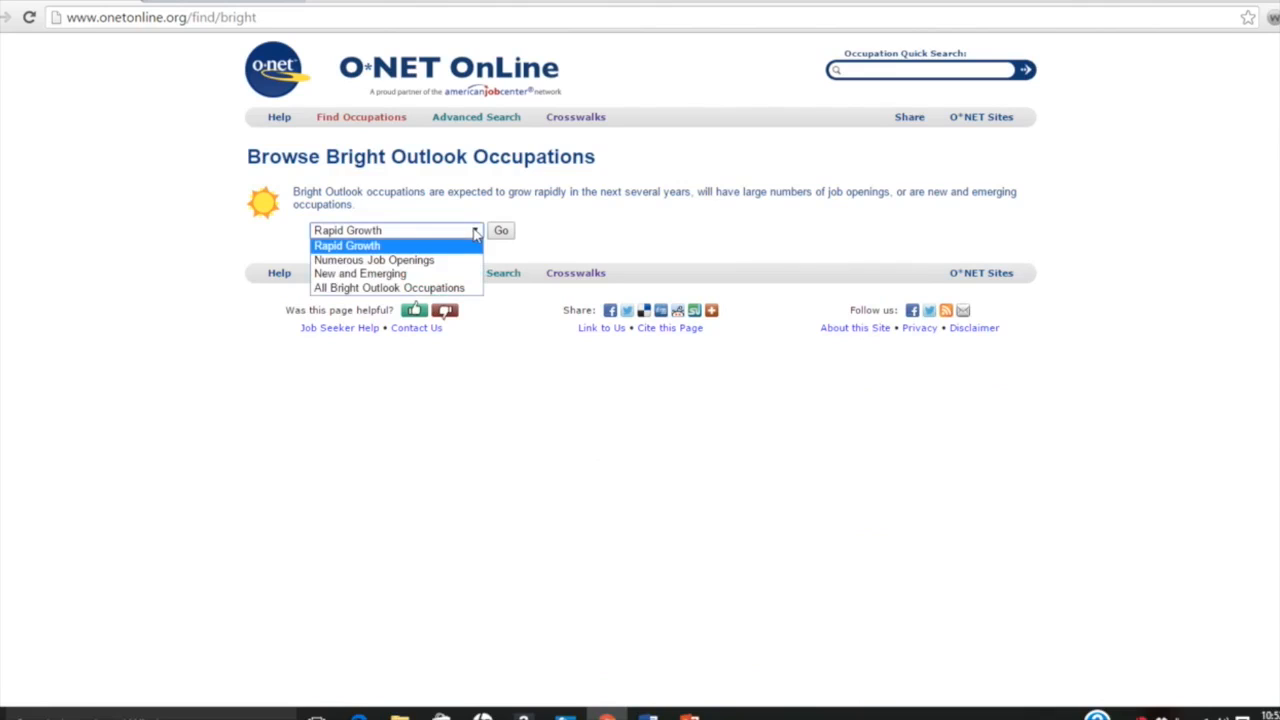
{"action": "left_click", "coordinate": [448, 288]}
{"action": "left_click", "coordinate": [497, 231]}
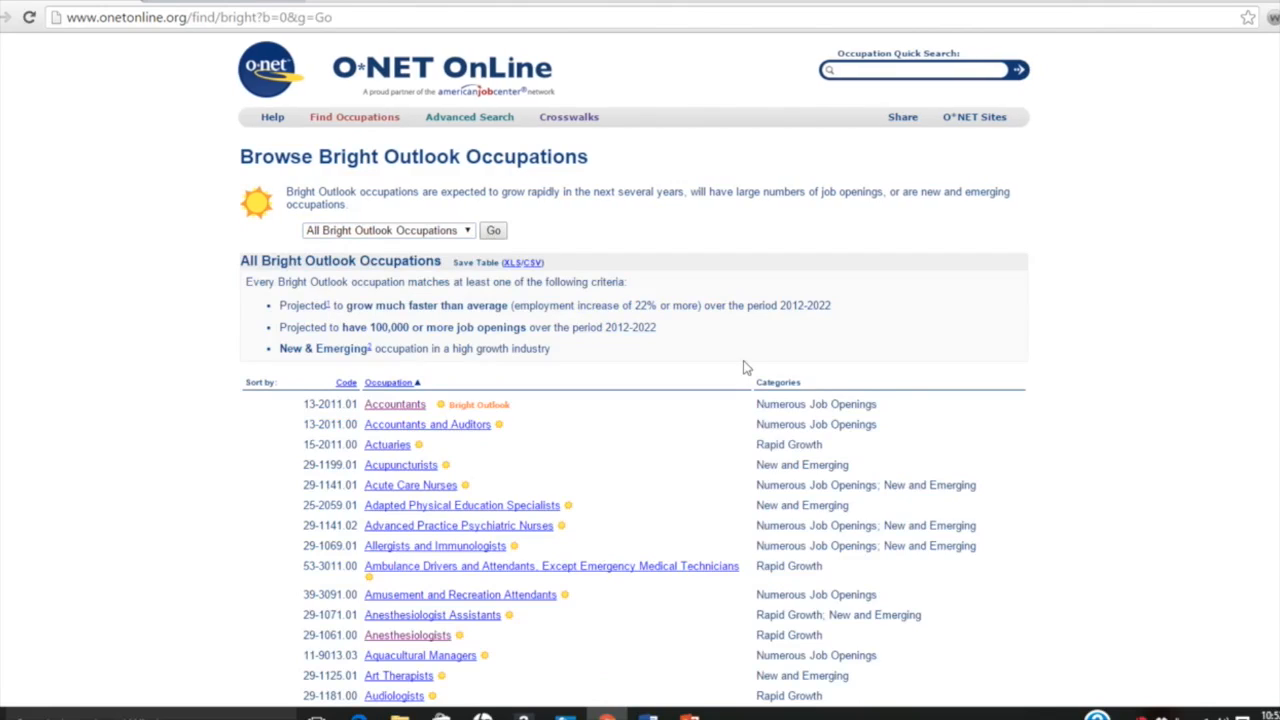
Open the summary report for First-Line Supervisors of Retail Sales Workers from the Bright Outlook occupation list.
{"action": "scroll", "coordinate": [1163, 395], "scroll_direction": "down", "scroll_amount": 1}
{"action": "scroll", "coordinate": [1163, 395], "scroll_direction": "down", "scroll_amount": 15}
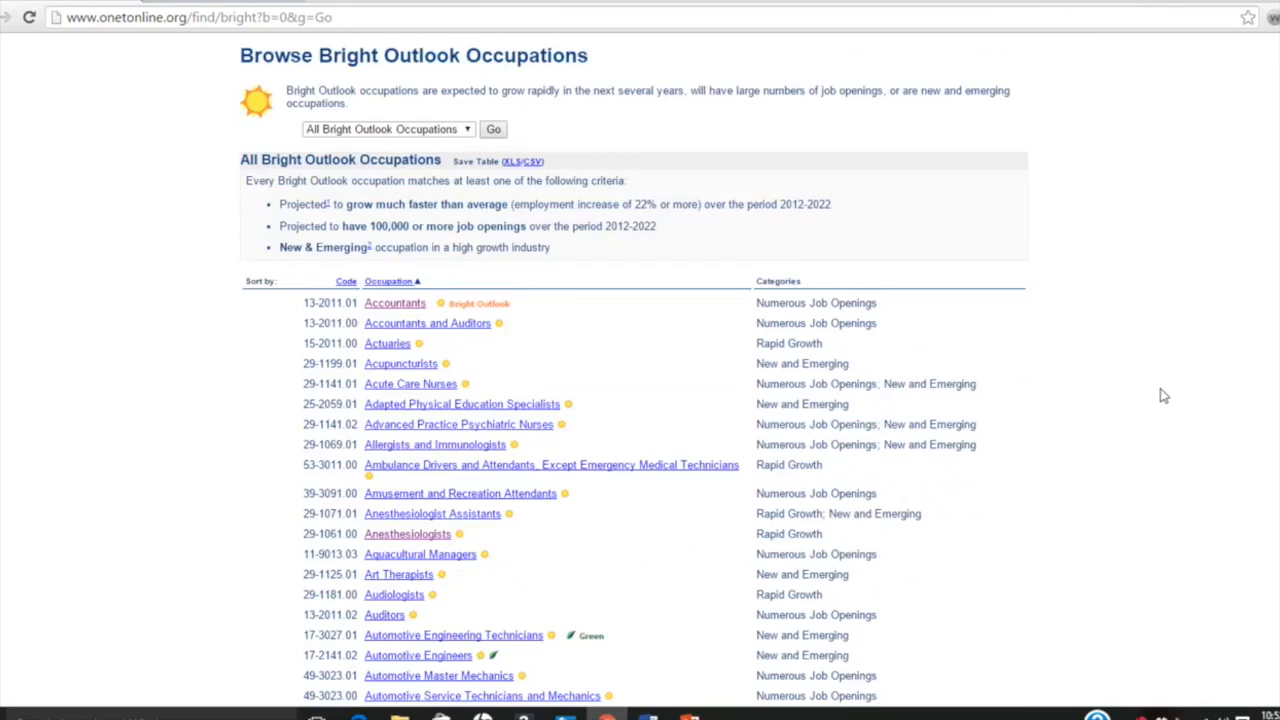
{"action": "scroll", "coordinate": [1163, 395], "scroll_direction": "down", "scroll_amount": 6}
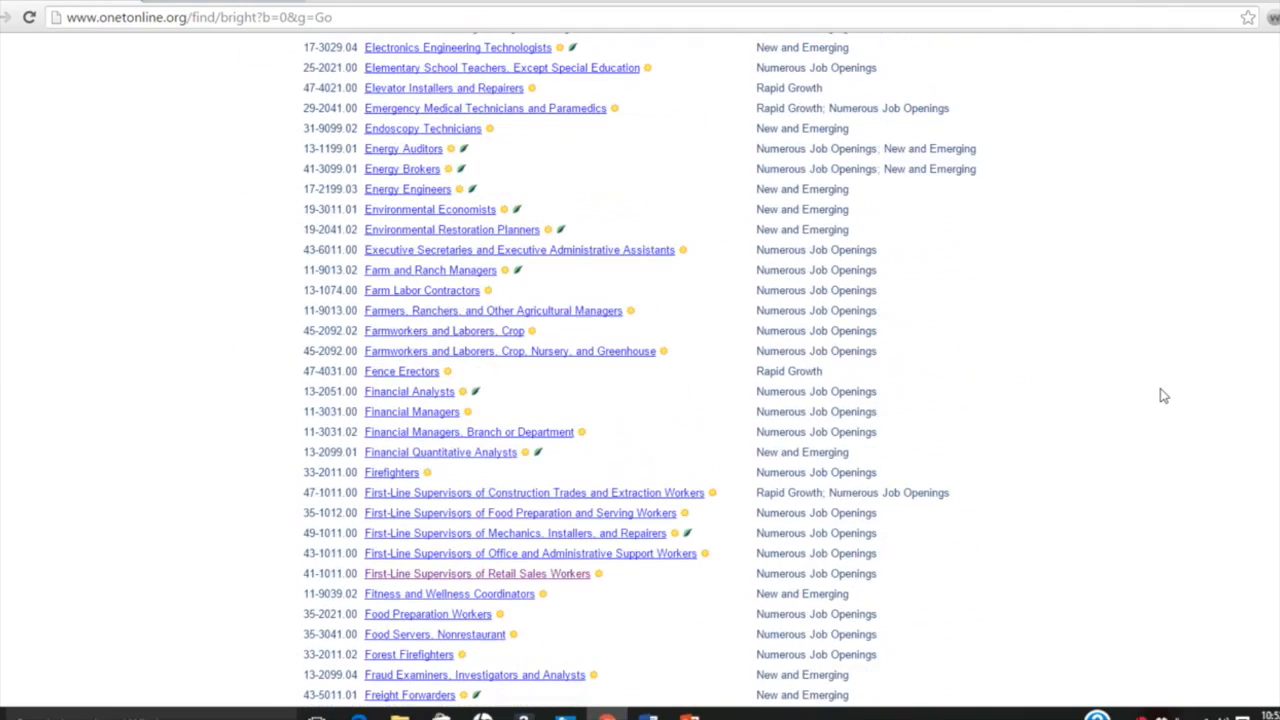
{"action": "left_click", "coordinate": [557, 578]}
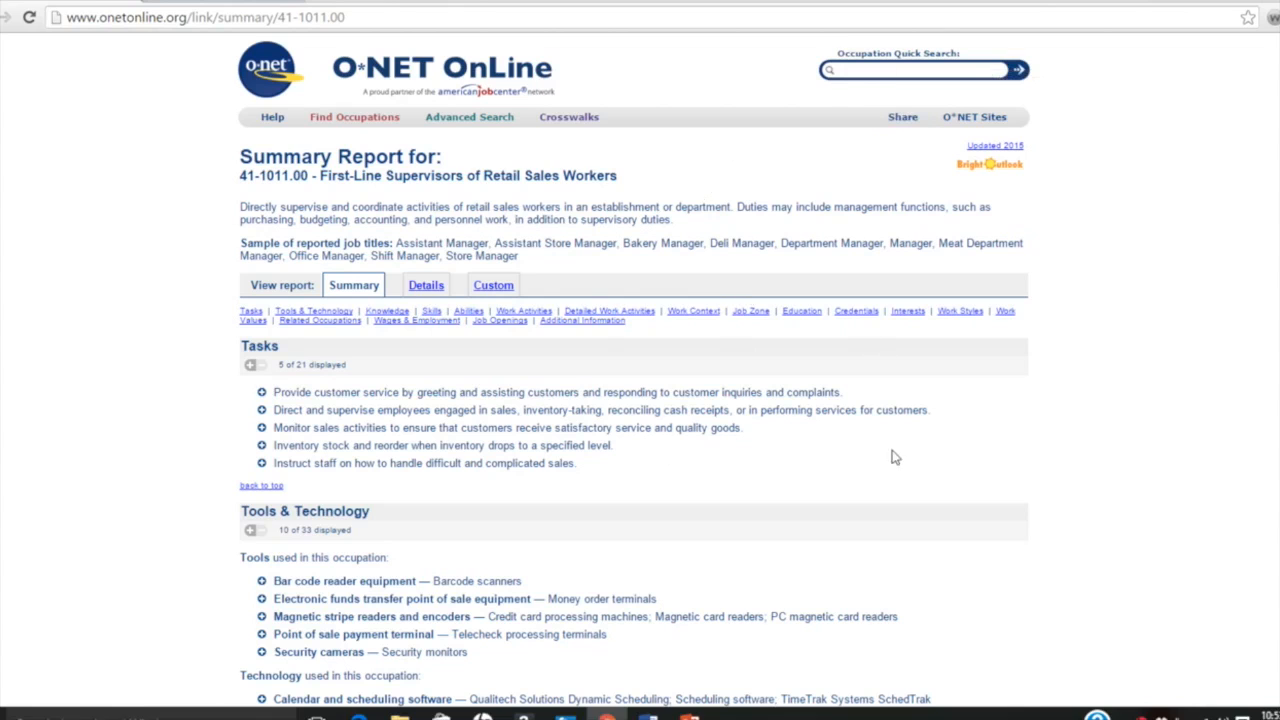
Examine the occupation's summary report from tasks, tools and skills through wages, employment trends and job openings.
{"action": "scroll", "coordinate": [901, 476], "scroll_direction": "down", "scroll_amount": 5}
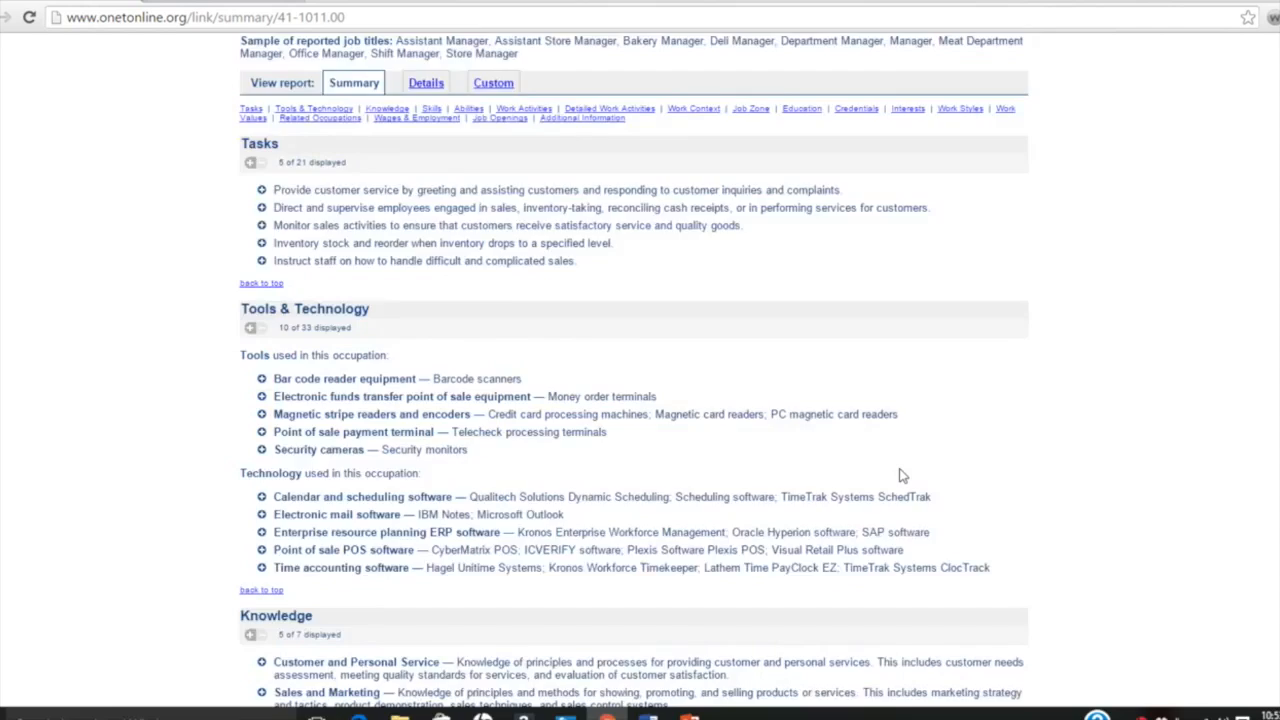
{"action": "scroll", "coordinate": [901, 476], "scroll_direction": "down", "scroll_amount": 5}
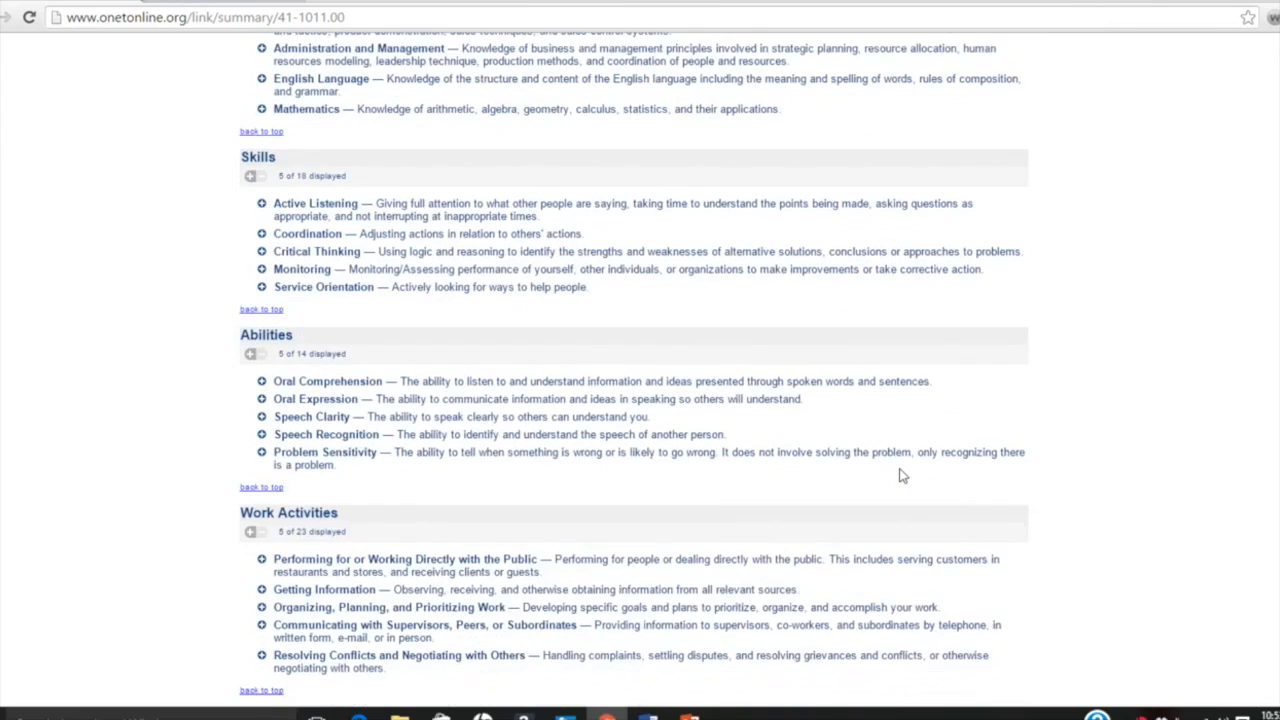
{"action": "scroll", "coordinate": [901, 476], "scroll_direction": "down", "scroll_amount": 3}
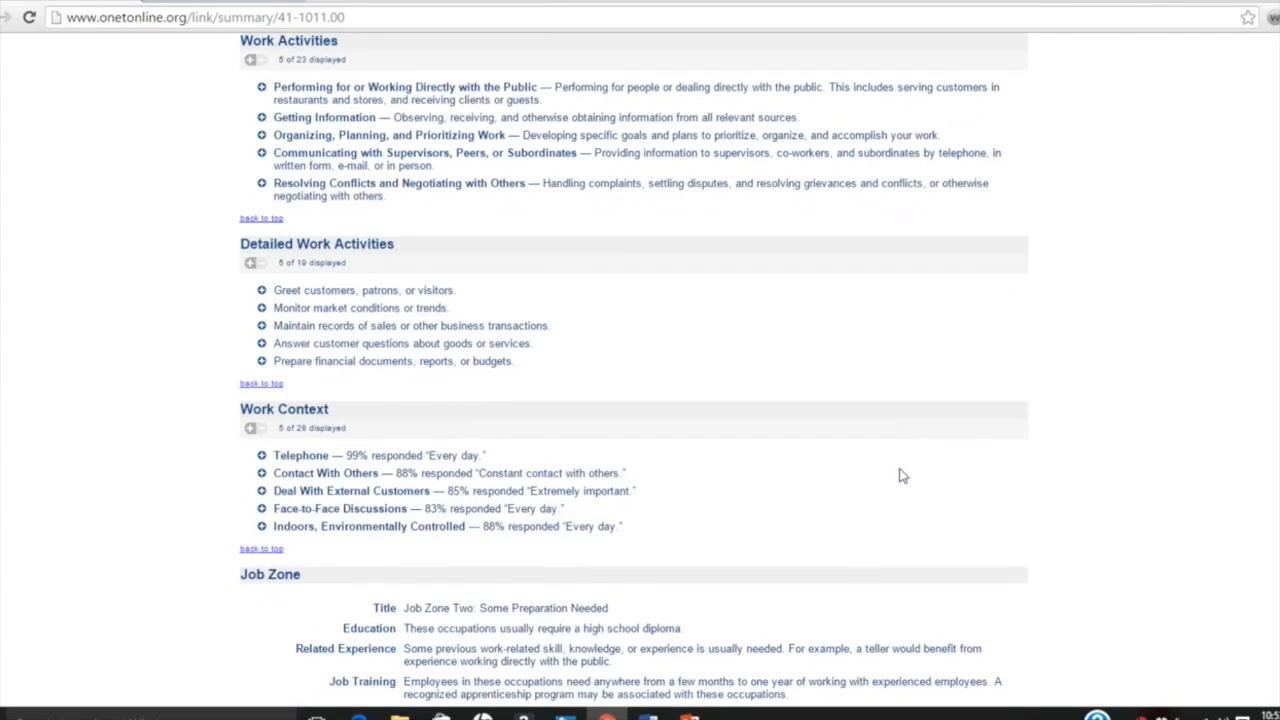
{"action": "scroll", "coordinate": [901, 476], "scroll_direction": "down", "scroll_amount": 3}
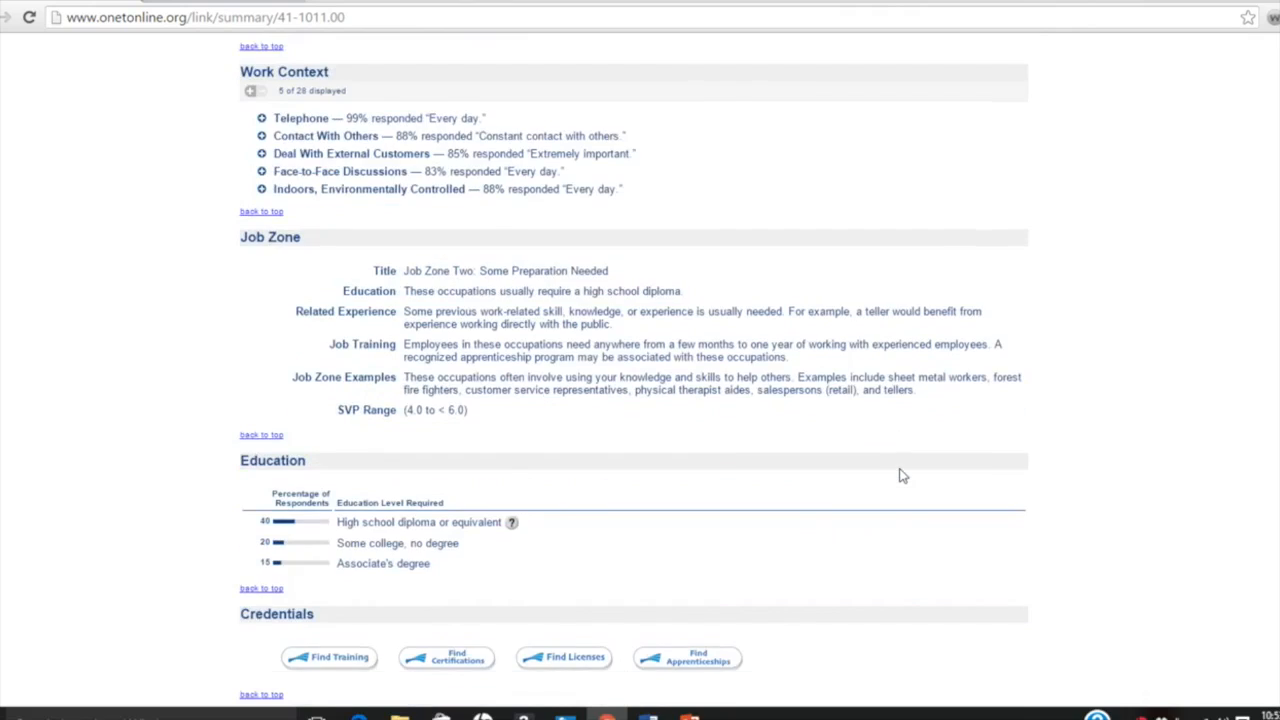
{"action": "scroll", "coordinate": [901, 476], "scroll_direction": "down", "scroll_amount": 3}
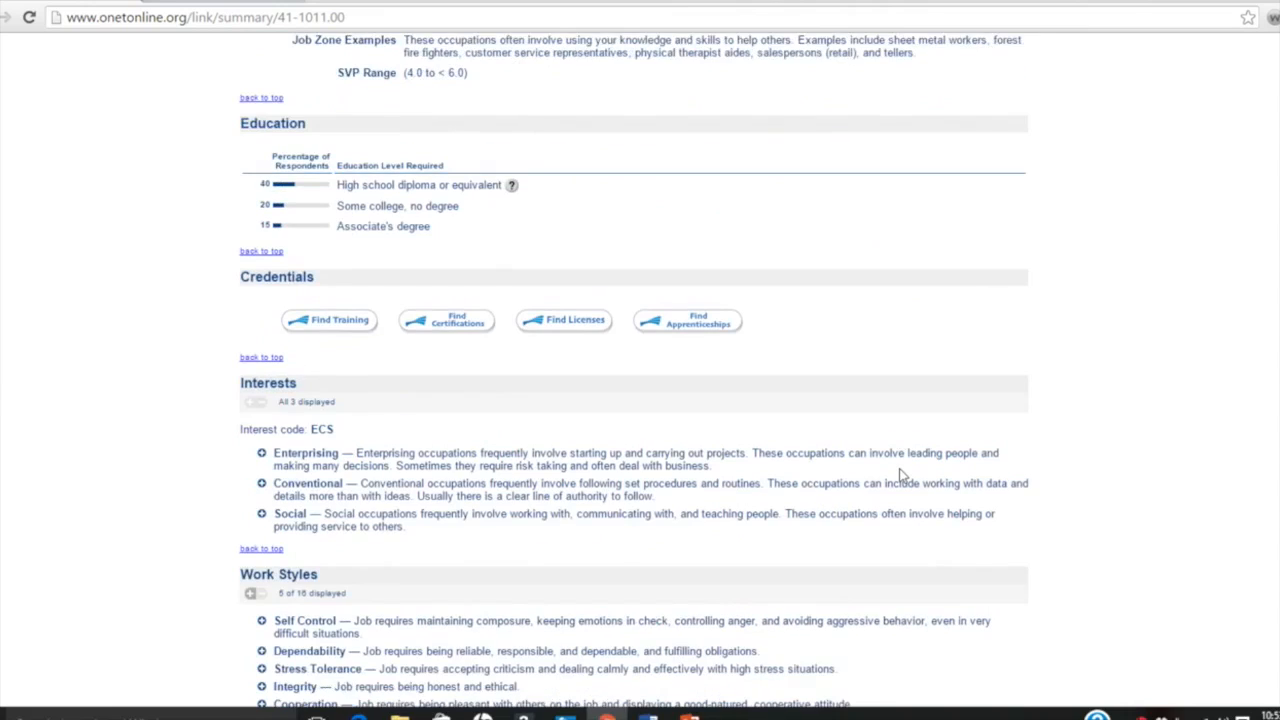
{"action": "scroll", "coordinate": [901, 476], "scroll_direction": "down", "scroll_amount": 5}
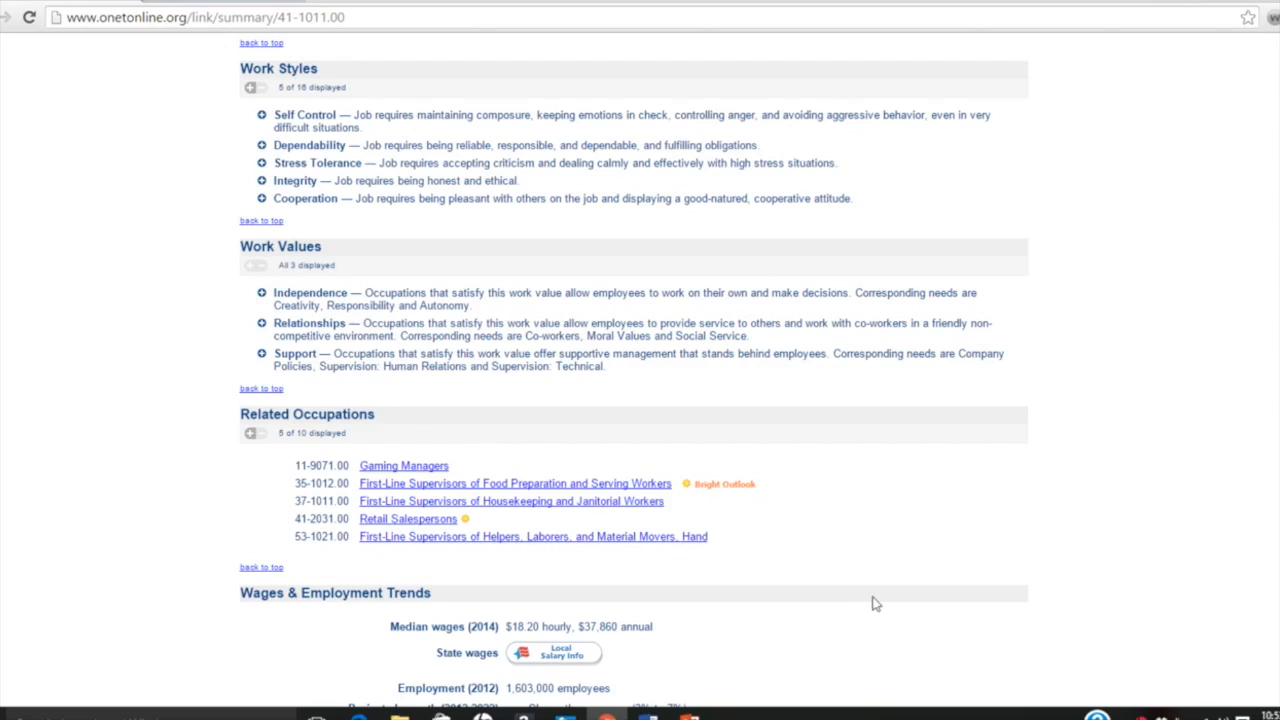
{"action": "scroll", "coordinate": [870, 620], "scroll_direction": "down", "scroll_amount": 1}
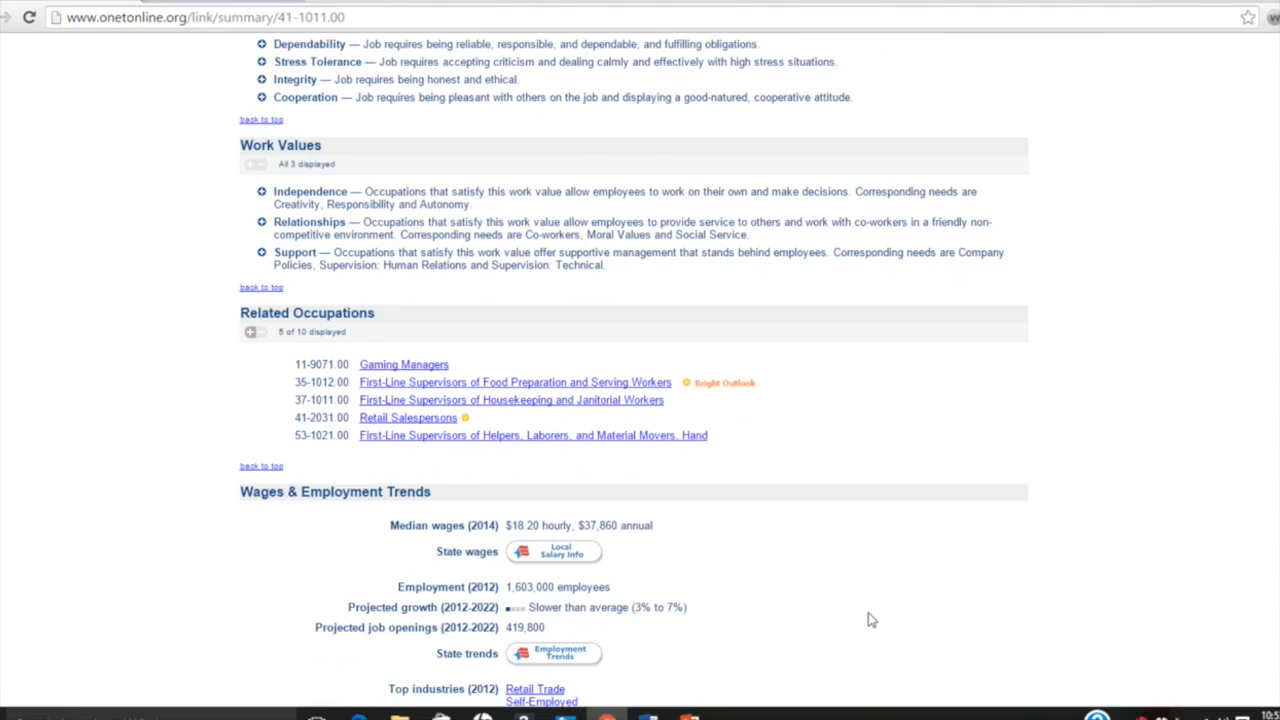
{"action": "scroll", "coordinate": [870, 620], "scroll_direction": "down", "scroll_amount": 1}
{"action": "scroll", "coordinate": [870, 620], "scroll_direction": "down", "scroll_amount": 1}
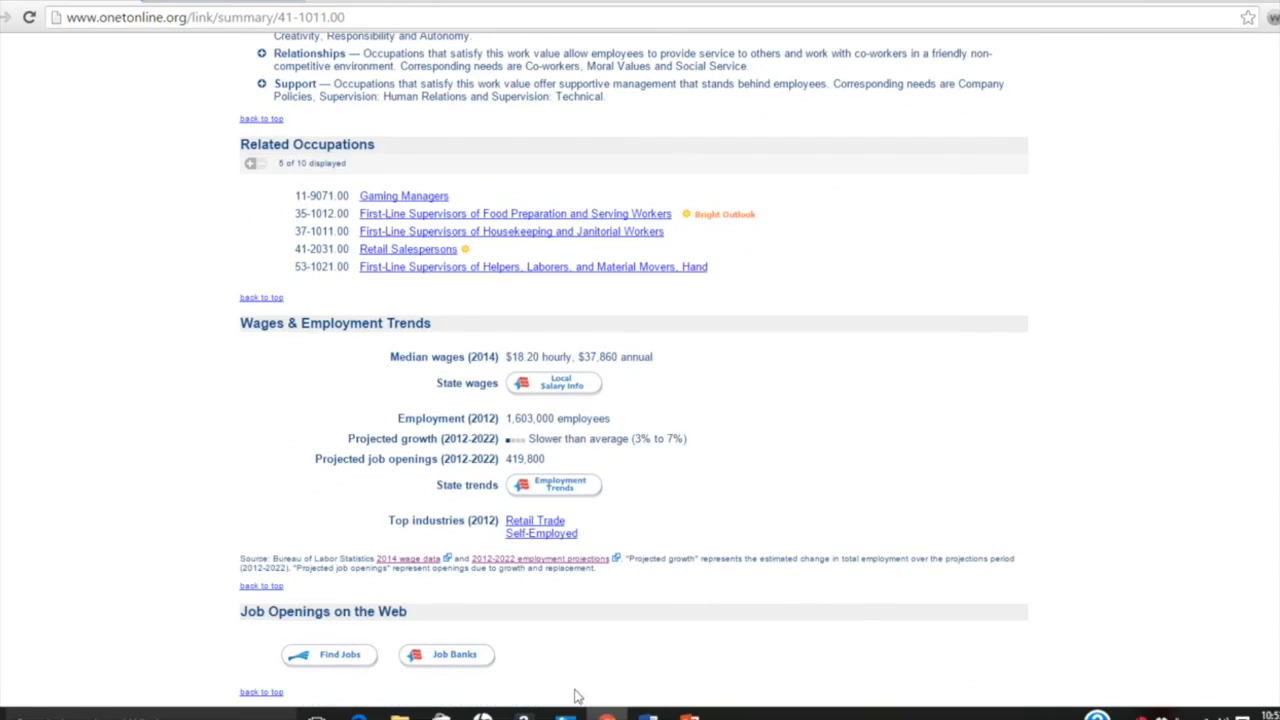
Switch to the blank Word document and enter the applicant's full name, e-mail address and phone number on separate lines.
{"action": "left_click", "coordinate": [648, 712]}
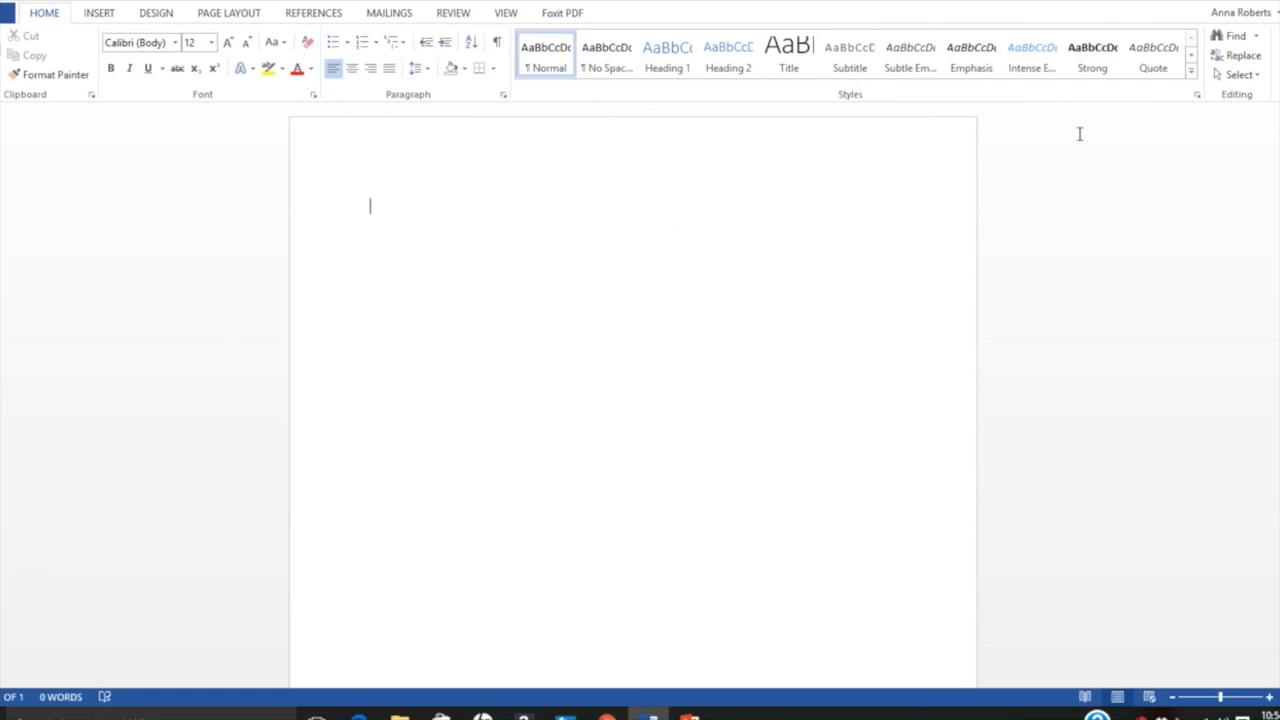
{"action": "type", "text": "Anna Roberts"}
{"action": "key", "text": "Return"}
{"action": "key", "text": "ctrl+v"}
{"action": "key", "text": "Return"}
{"action": "type", "text": "(555) 555-5555"}
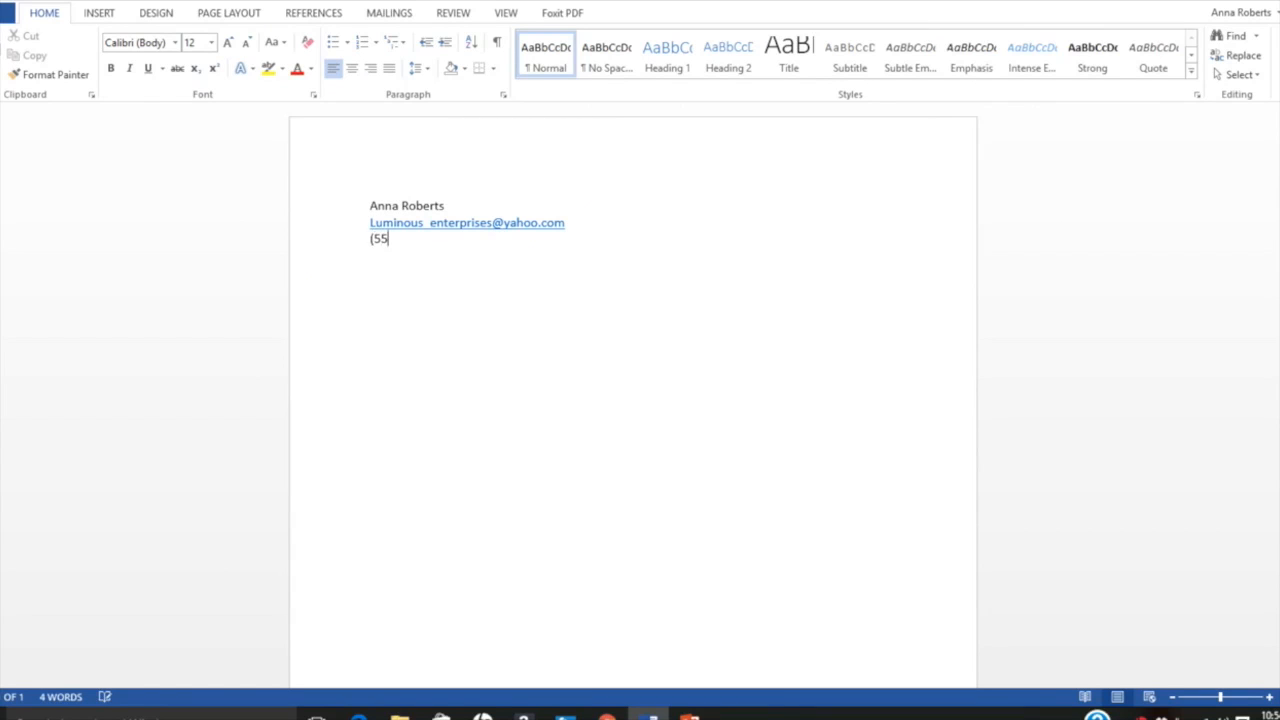
Add an "Education" heading below the contact details, followed by "University of the South" and "MA HR Management" on separate lines.
{"action": "key", "text": "Return"}
{"action": "key", "text": "Return"}
{"action": "type", "text": "Education"}
{"action": "key", "text": "Return"}
{"action": "type", "text": "University of the South"}
{"action": "key", "text": "Return"}
{"action": "type", "text": "MA HR Management"}
Add a second education entry with "University of the North" and "BS Business Management", separated by a blank line.
{"action": "key", "text": "Return"}
{"action": "key", "text": "Return"}
{"action": "type", "text": "University of the North"}
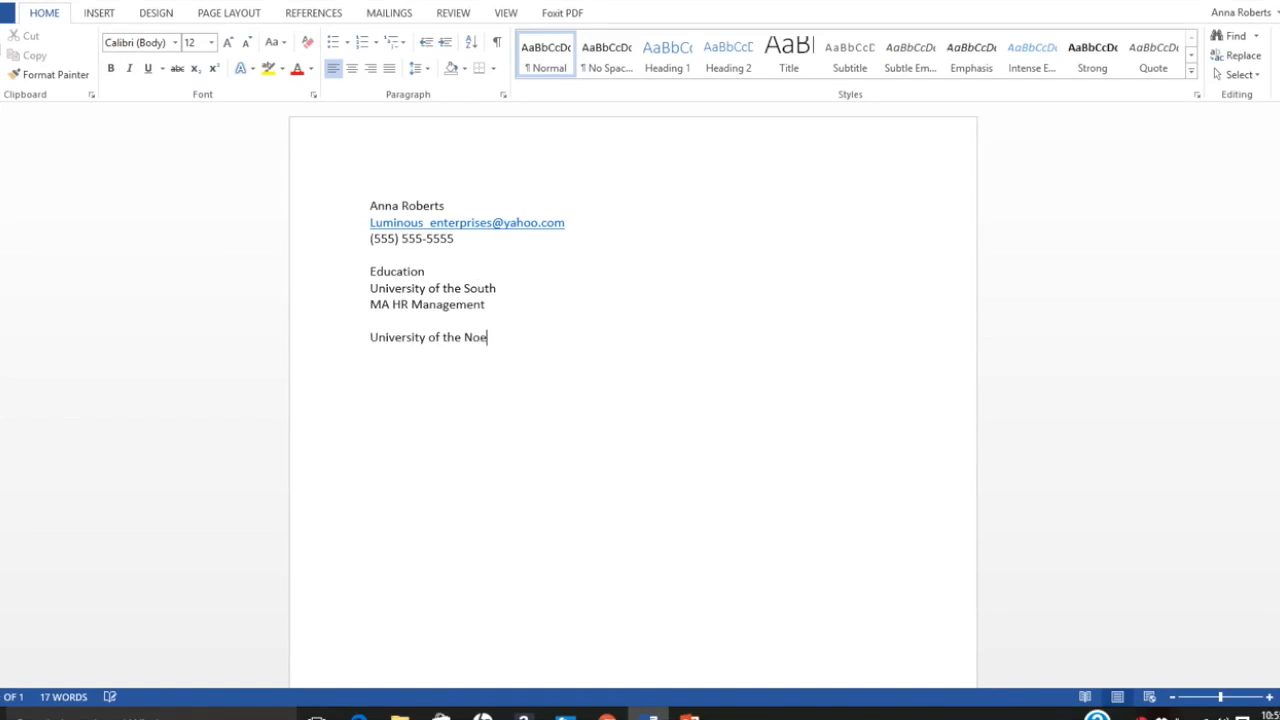
{"action": "key", "text": "Return"}
{"action": "type", "text": "BS Business Management"}
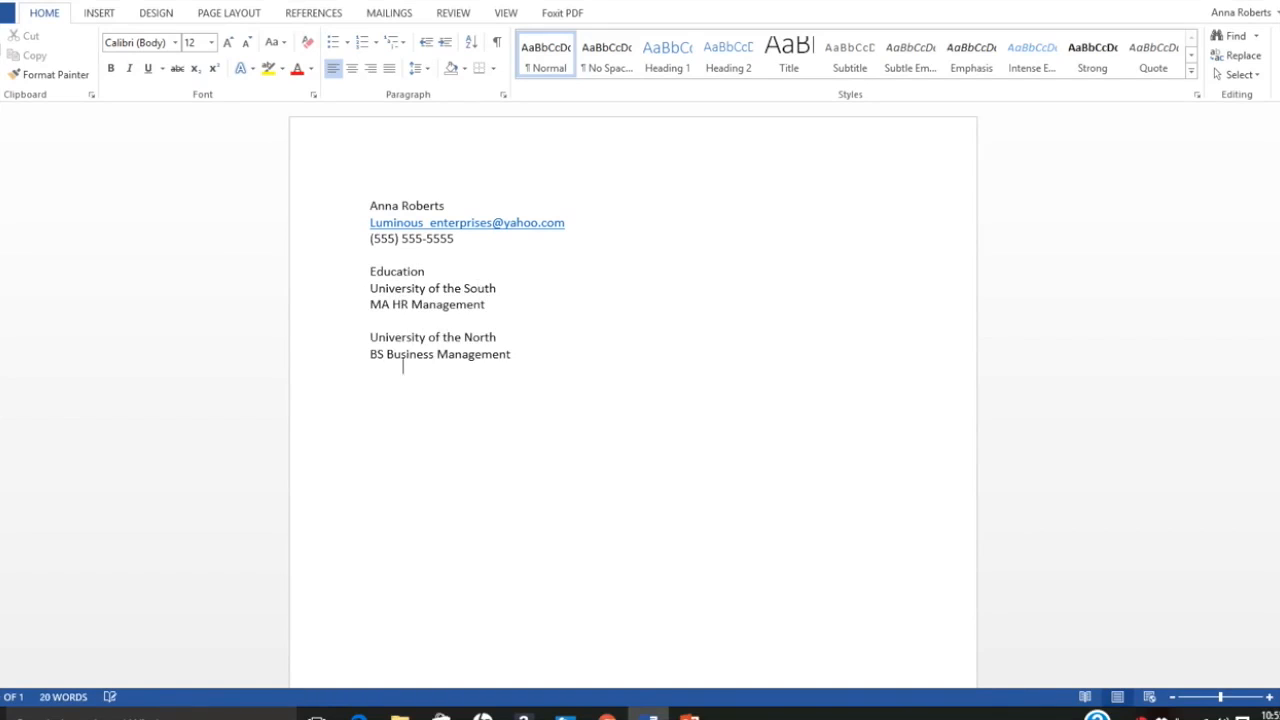
Add a third education entry with "City High School" and "Diploma", correcting the misspelled word.
{"action": "key", "text": "Return"}
{"action": "key", "text": "Return"}
{"action": "type", "text": "City High School"}
{"action": "key", "text": "Return"}
{"action": "type", "text": "Dimploma"}
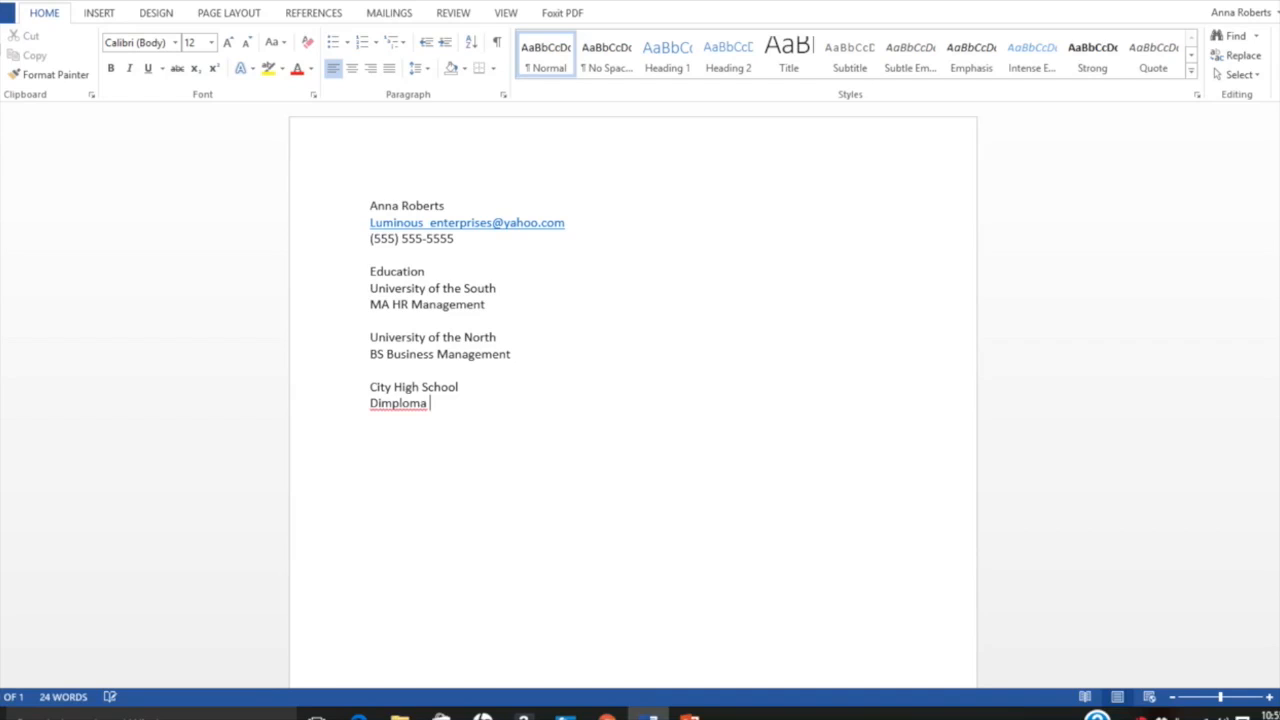
{"action": "key", "text": "BackSpace"}
{"action": "key", "text": "BackSpace"}
{"action": "key", "text": "BackSpace"}
{"action": "key", "text": "BackSpace"}
{"action": "key", "text": "BackSpace"}
{"action": "key", "text": "BackSpace"}
{"action": "key", "text": "BackSpace"}
{"action": "type", "text": "ploma"}
Add a "Work History" heading below the education entries with "ABC Company" and "Retail Supervisor" on separate lines.
{"action": "key", "text": "Return"}
{"action": "key", "text": "Return"}
{"action": "type", "text": "Work History"}
{"action": "key", "text": "Return"}
{"action": "type", "text": "ABC Company "}
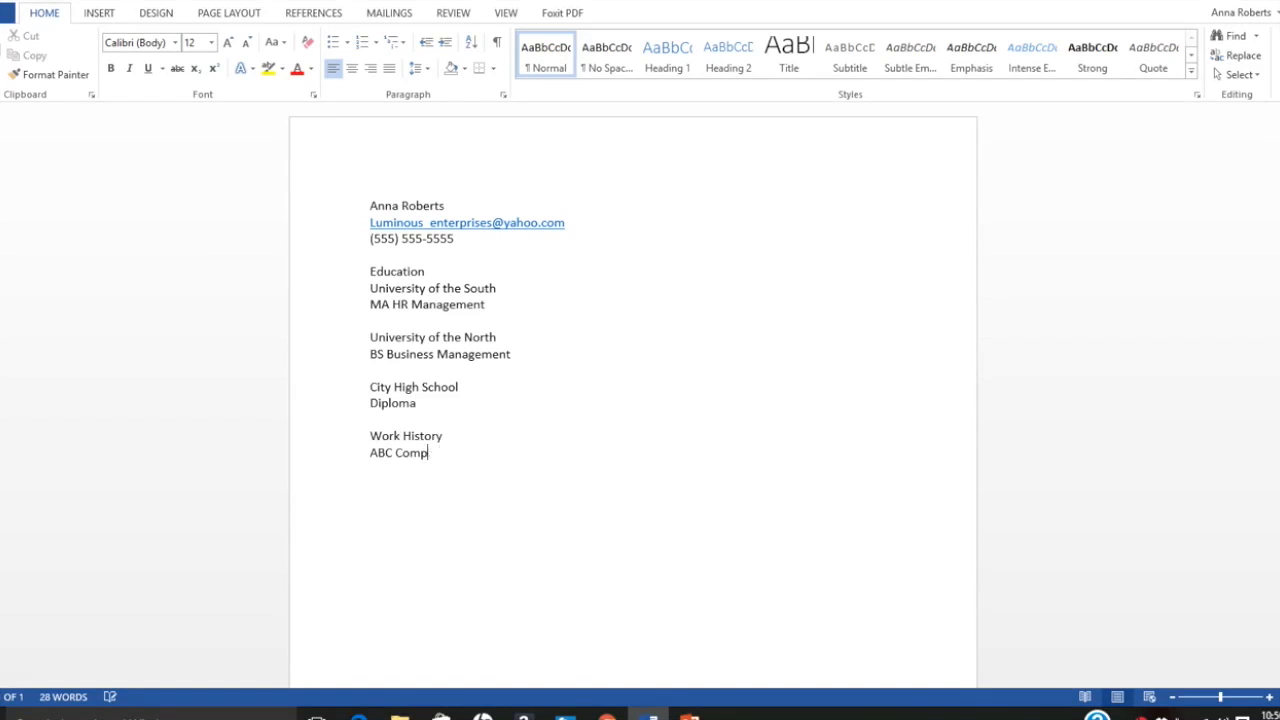
{"action": "type", "text": "Retail Supervisor"}
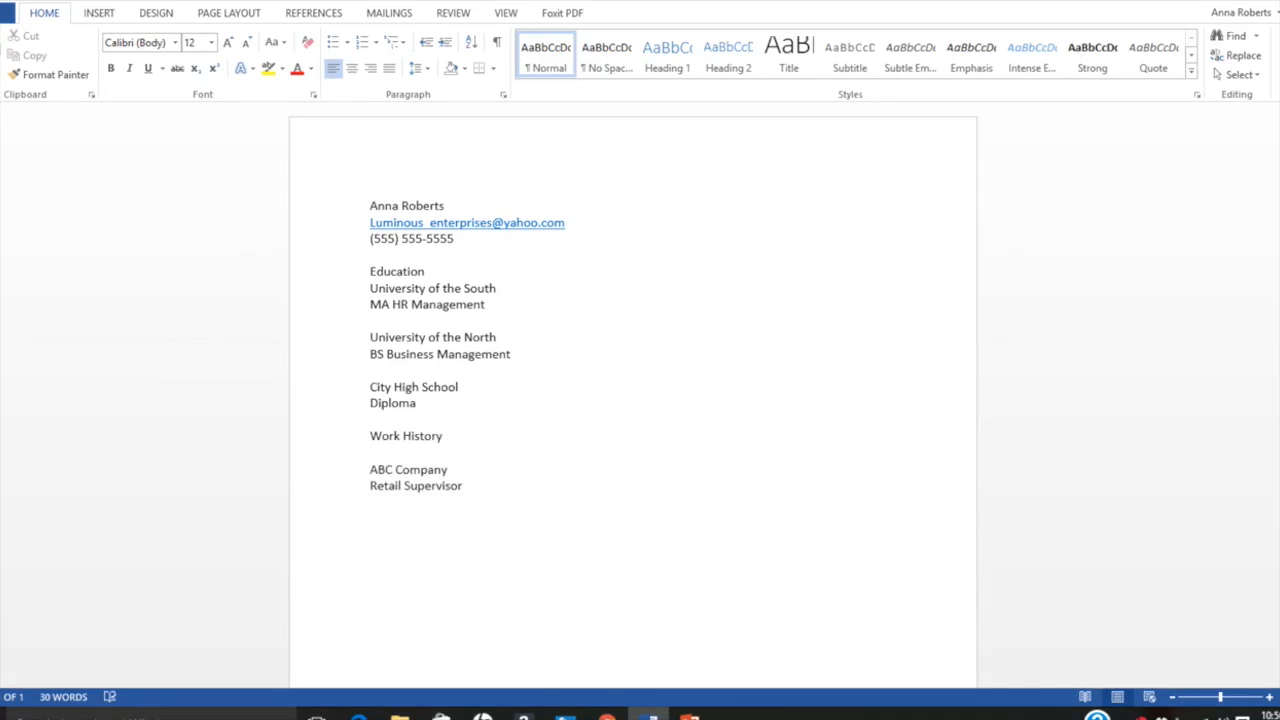
Insert "October 2005 to Present" above ABC Company and add a "Duties:" line below Retail Supervisor.
{"action": "type", "text": "2"}
{"action": "key", "text": "BackSpace"}
{"action": "type", "text": "October 2005 to Present"}
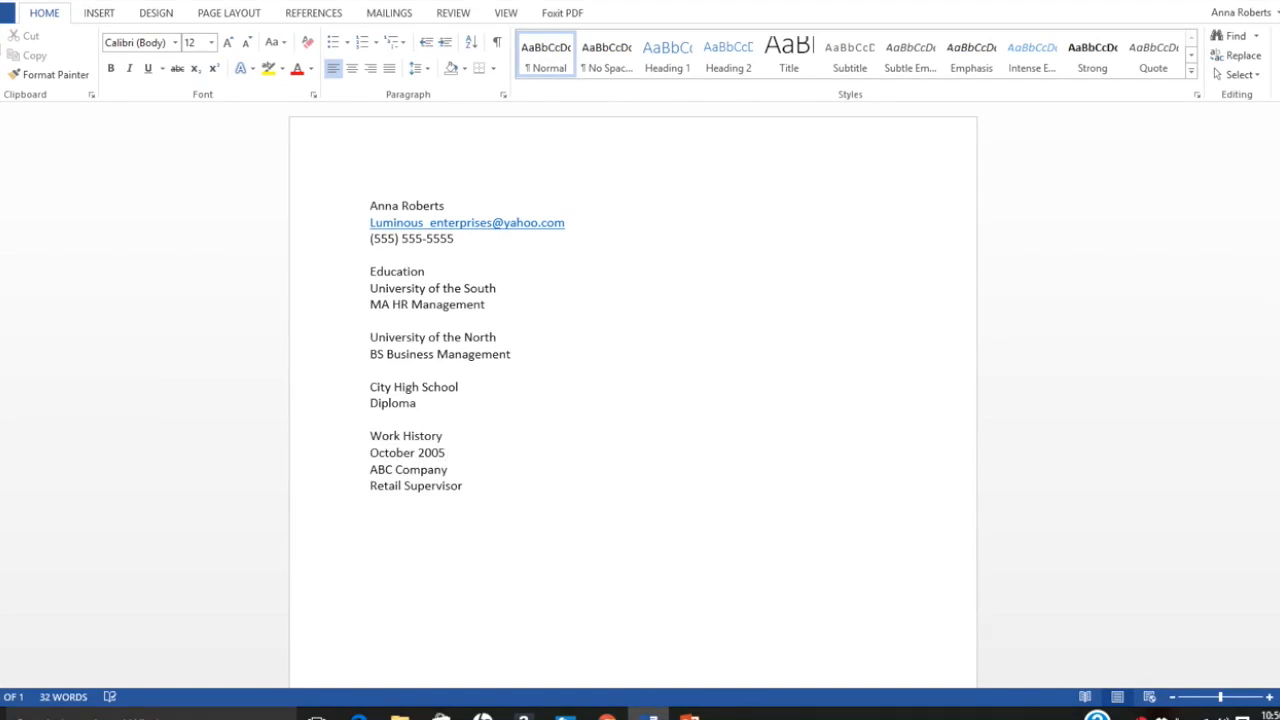
{"action": "left_click", "coordinate": [494, 480]}
{"action": "key", "text": "Return"}
{"action": "type", "text": "Duties:"}
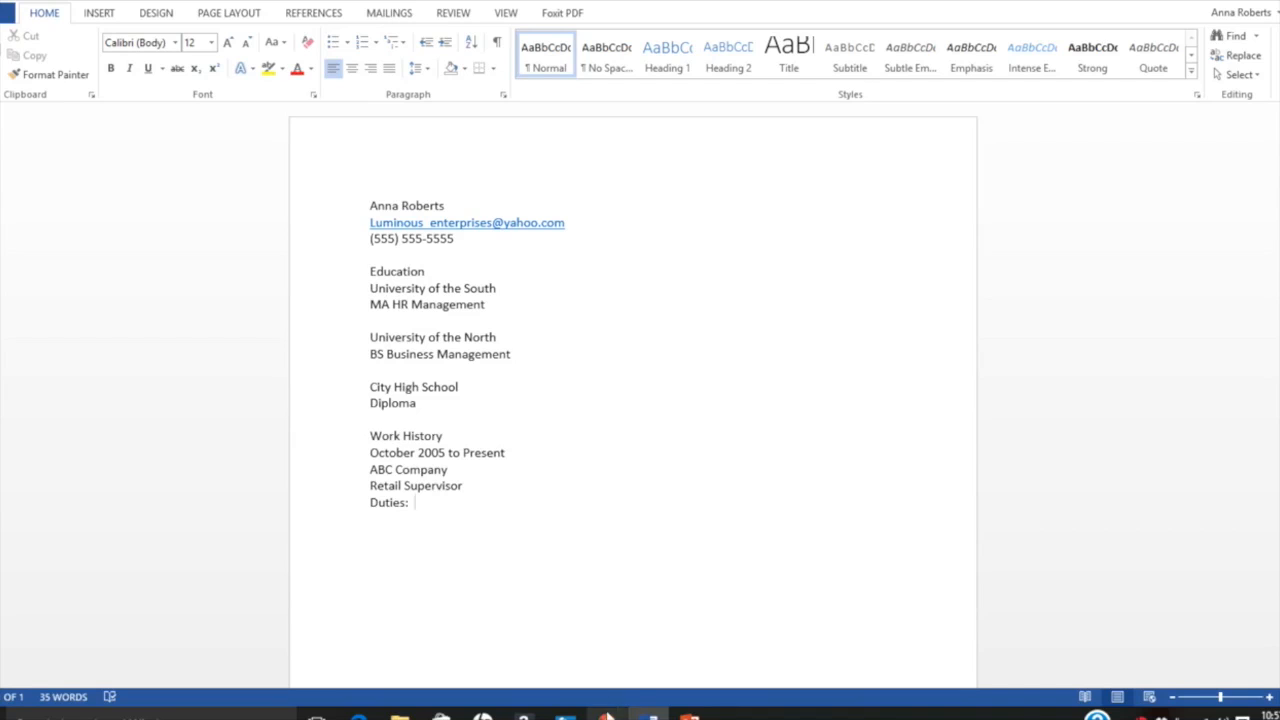
Copy the five listed tasks from the O*NET summary report and paste them after "Duties:" in the Word resume.
{"action": "left_click", "coordinate": [607, 716]}
{"action": "scroll", "coordinate": [580, 200], "scroll_direction": "up", "scroll_amount": 20}
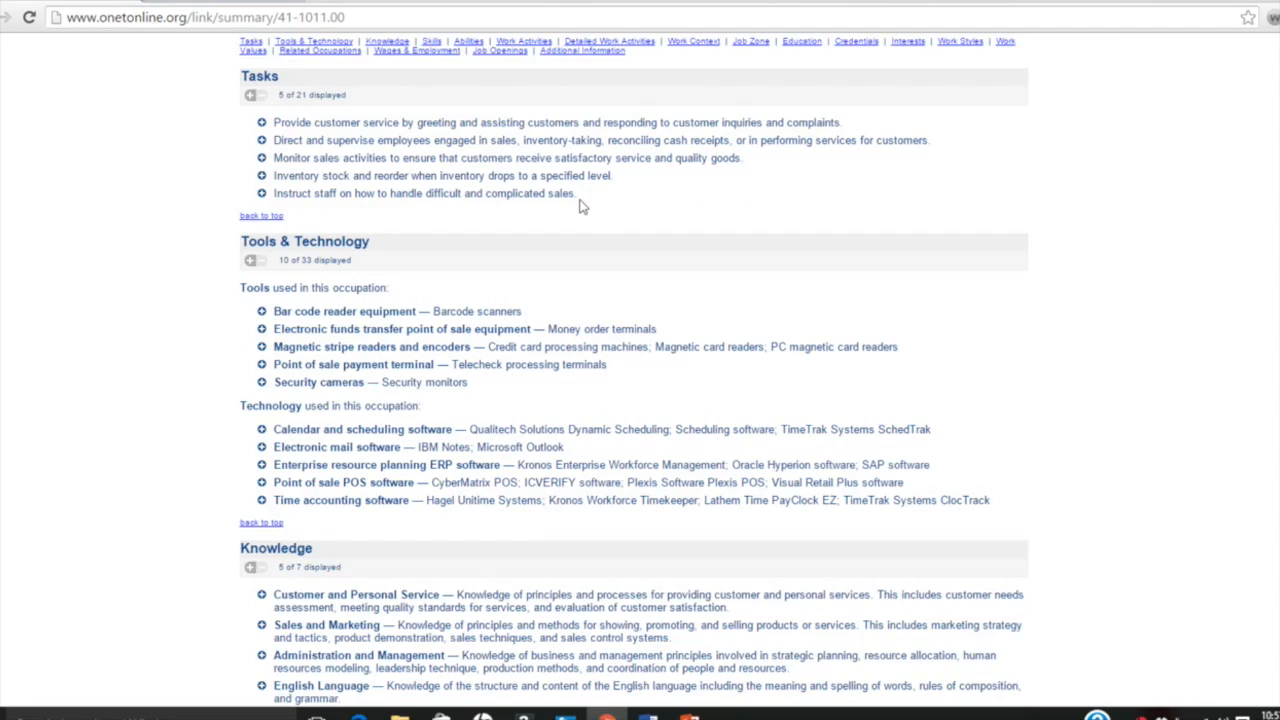
{"action": "left_click_drag", "start_coordinate": [578, 196], "coordinate": [277, 110]}
{"action": "key", "text": "ctrl+c"}
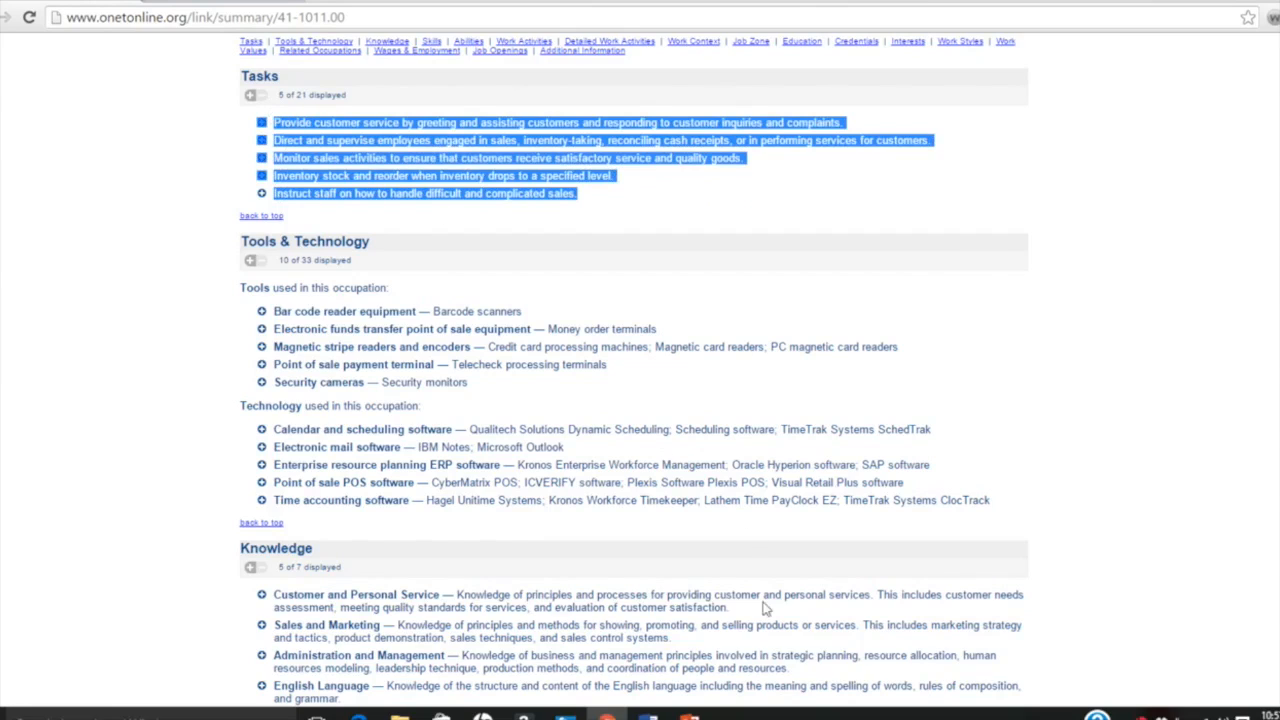
{"action": "left_click", "coordinate": [648, 716]}
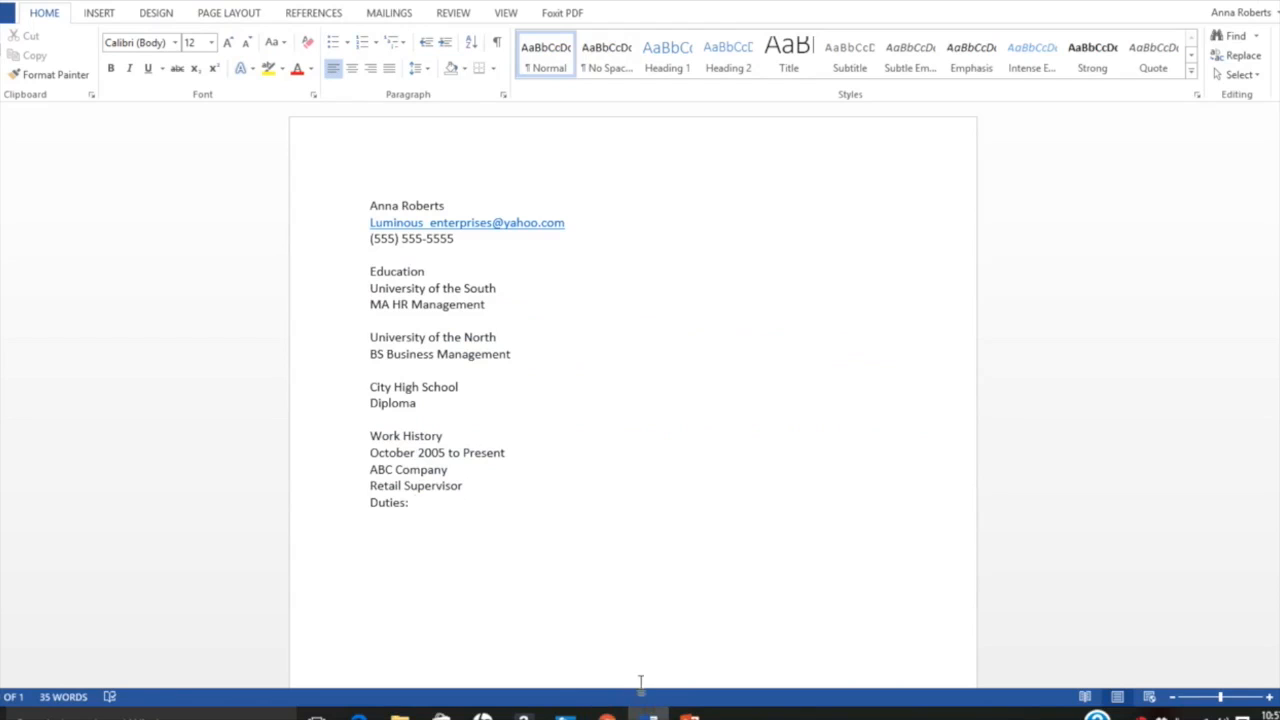
{"action": "key", "text": "ctrl+v"}
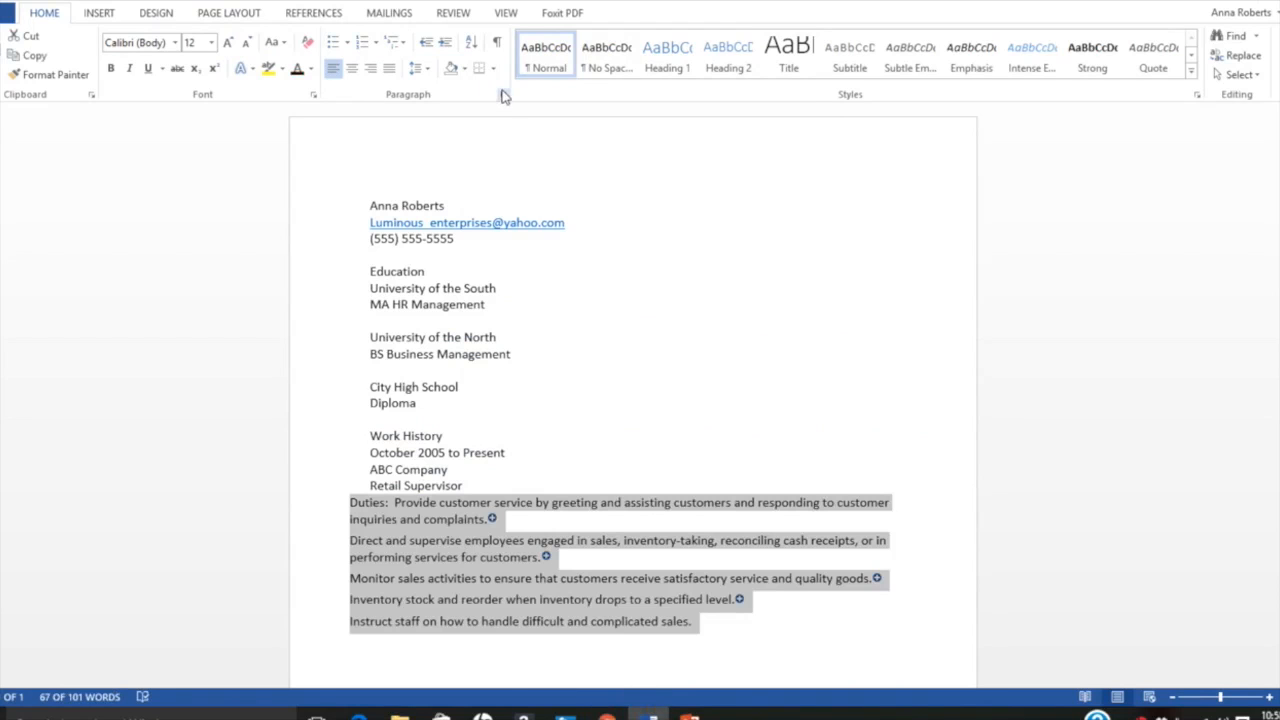
Align the pasted duties' left indent with the other resume text and merge the duty lines into one paragraph.
{"action": "left_click", "coordinate": [503, 94]}
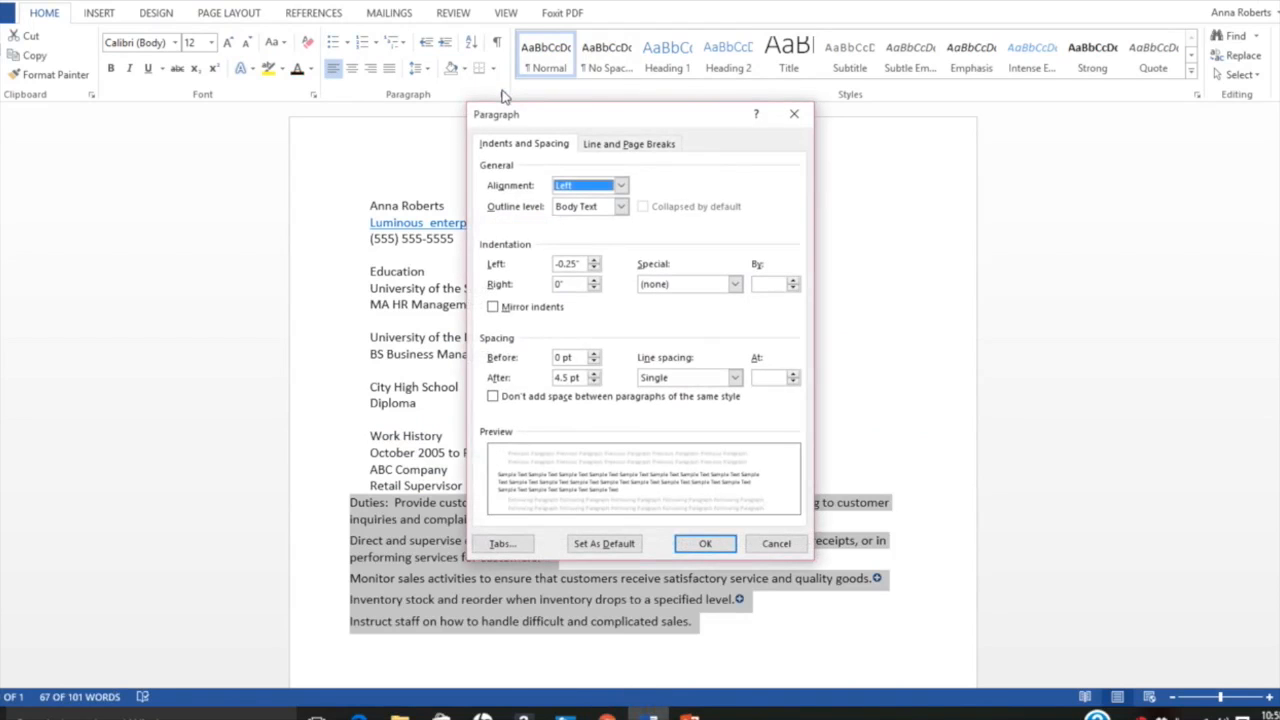
{"action": "left_click", "coordinate": [594, 268]}
{"action": "left_click", "coordinate": [594, 268]}
{"action": "left_click", "coordinate": [594, 263]}
{"action": "left_click", "coordinate": [594, 263]}
{"action": "left_click", "coordinate": [594, 263]}
{"action": "left_click", "coordinate": [705, 543]}
{"action": "left_click", "coordinate": [849, 551]}
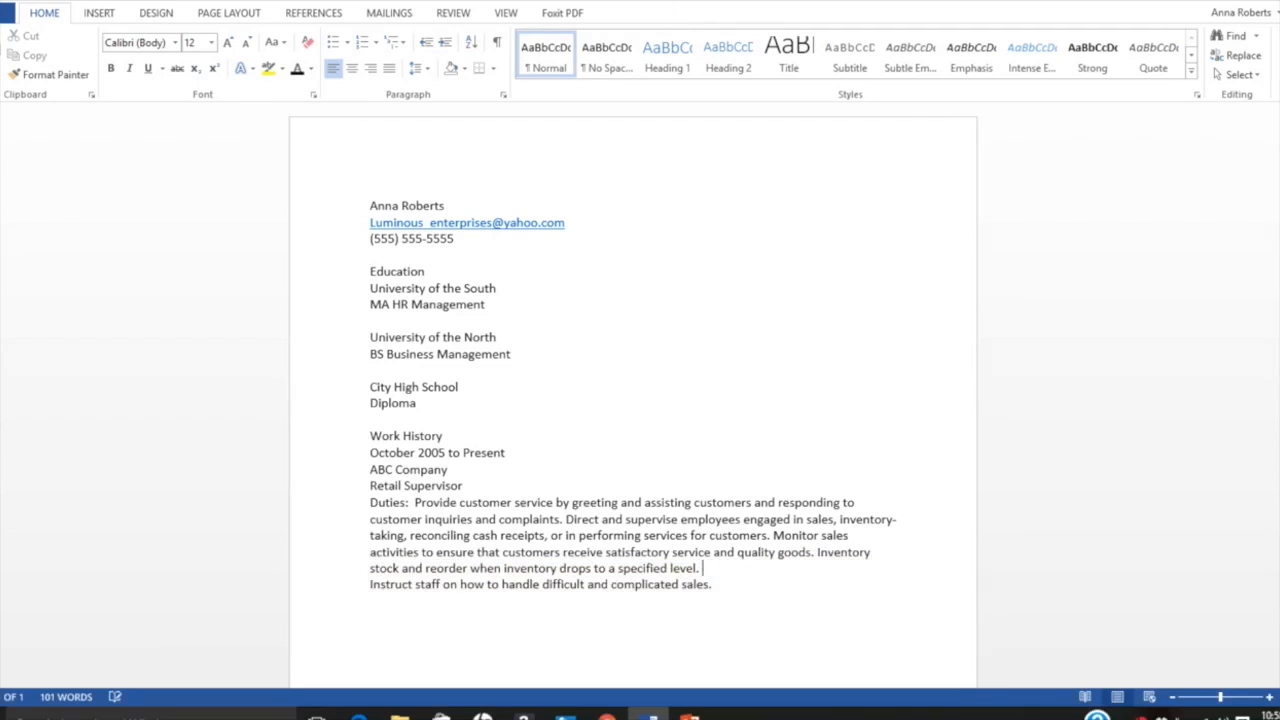
{"action": "key", "text": "Delete"}
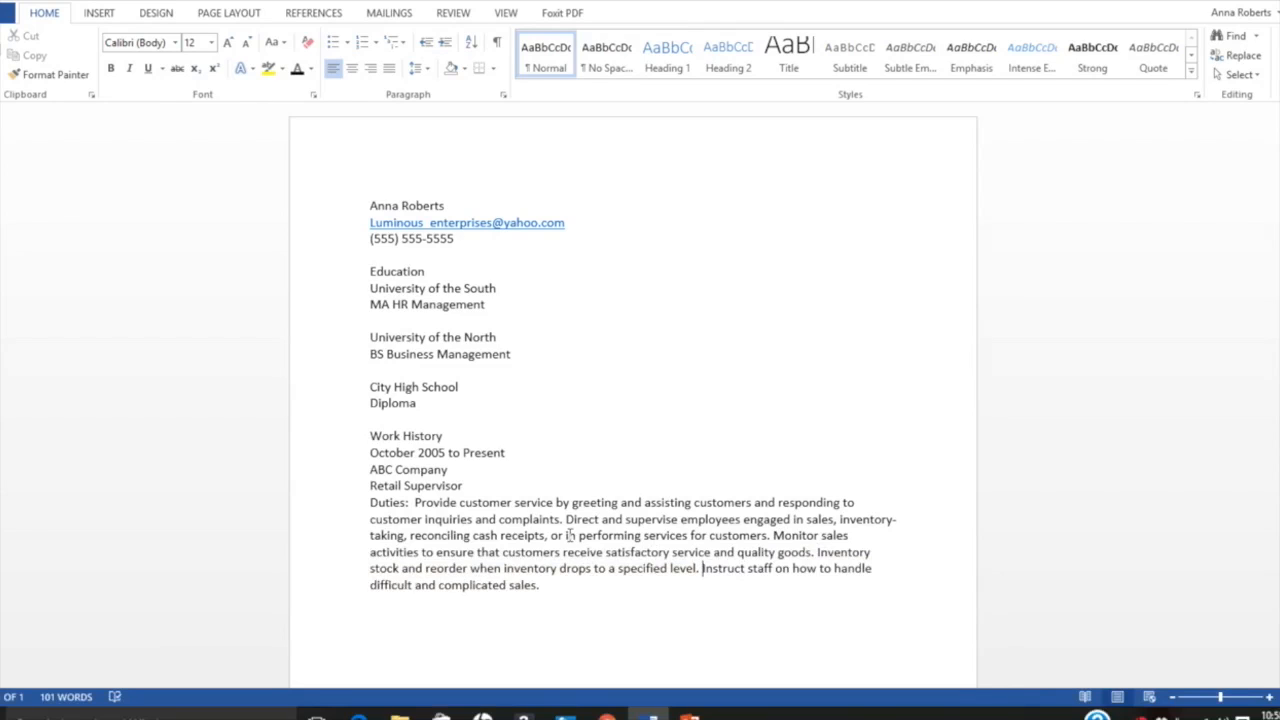
Append "Received merit pay increase due to award for top sales in region (increased sales by 40% in one year)." to the duties.
{"action": "left_click", "coordinate": [572, 586]}
{"action": "type", "text": "Received merit pay"}
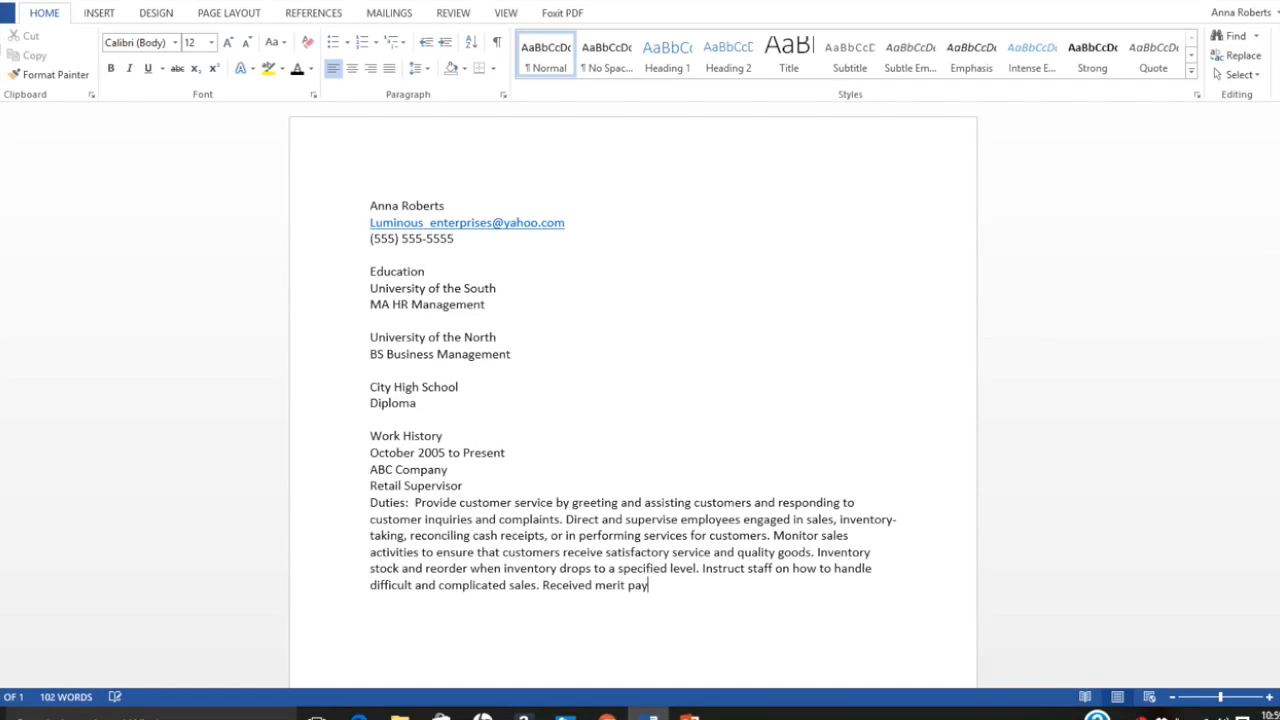
{"action": "type", "text": " increase due to award for top sal"}
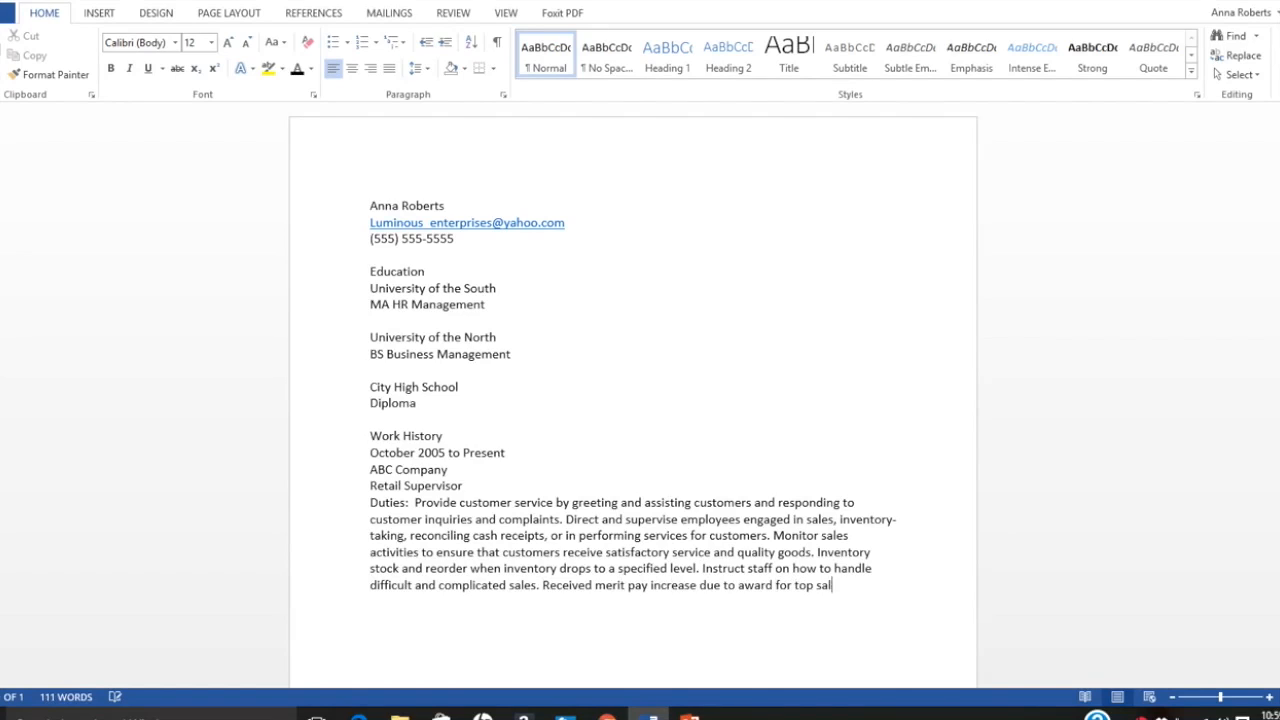
{"action": "type", "text": "es in region (increased sa"}
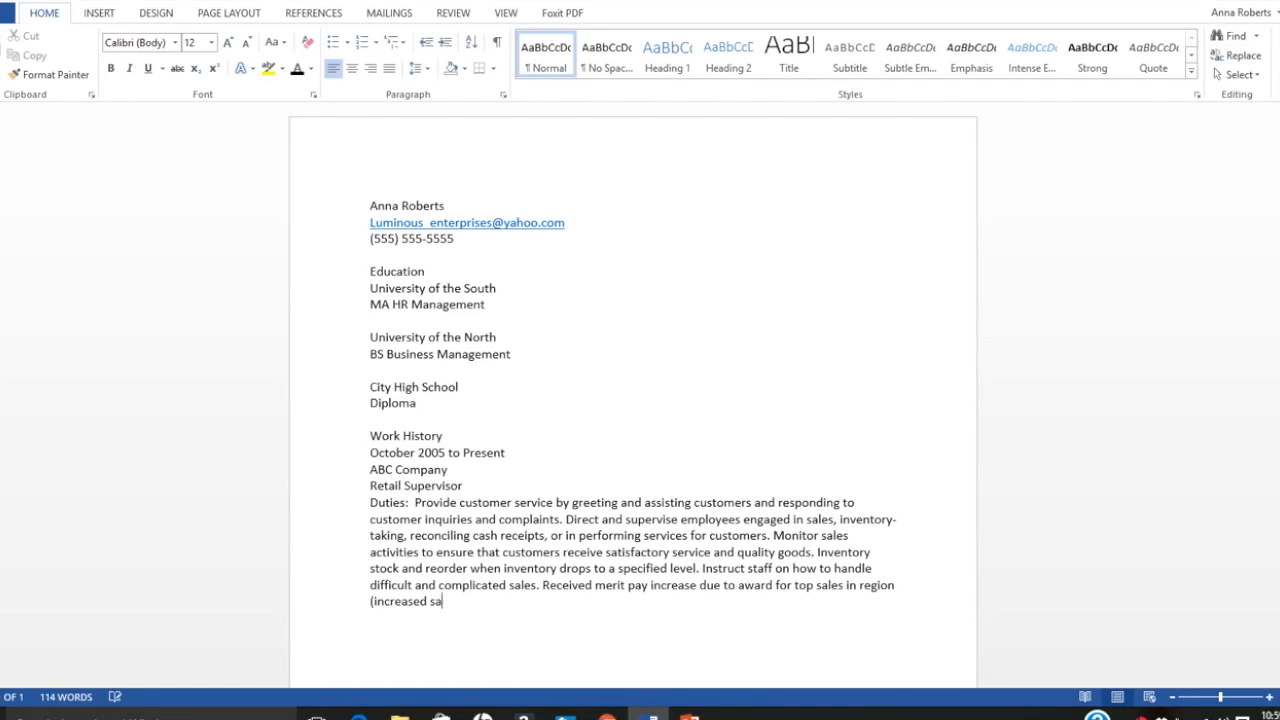
{"action": "type", "text": "les by 40% in one year)."}
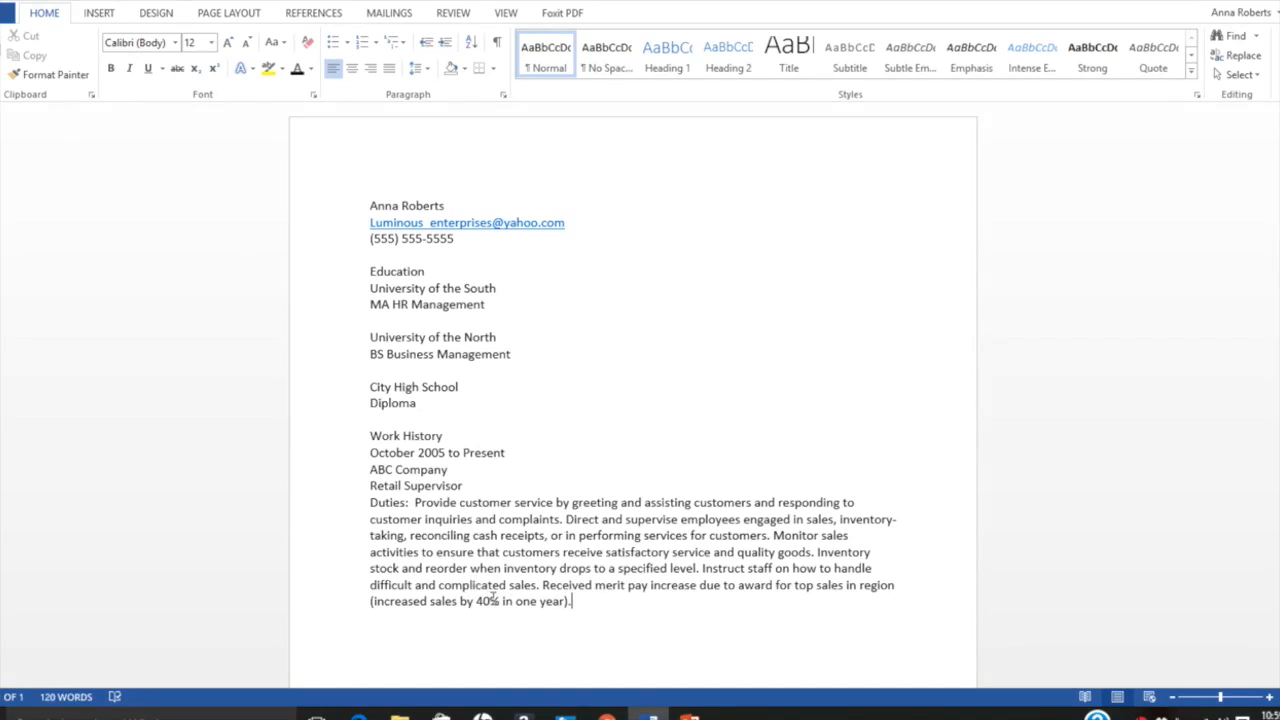
Add a "Training or Certifications" heading below the duties paragraph, set off by blank lines, and select its text.
{"action": "key", "text": "Return"}
{"action": "key", "text": "Return"}
{"action": "key", "text": "Return"}
{"action": "type", "text": "Training or Certifications"}
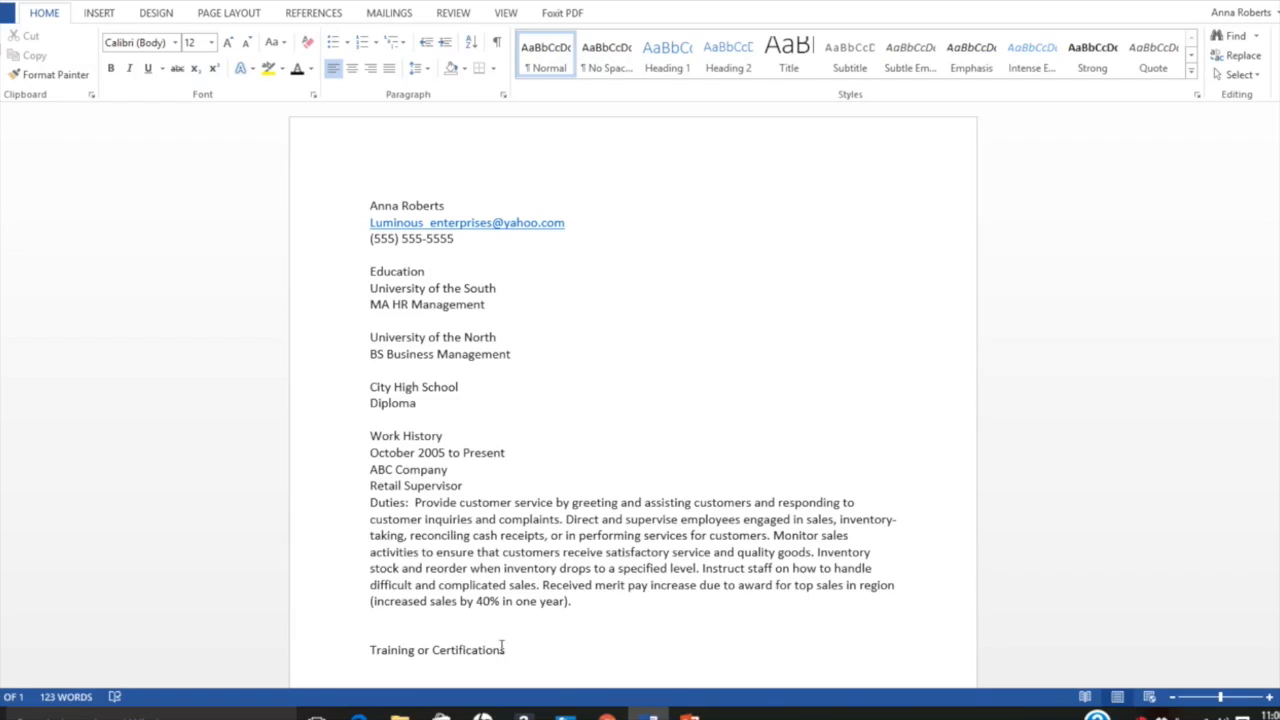
{"action": "left_click_drag", "start_coordinate": [508, 650], "coordinate": [392, 648]}
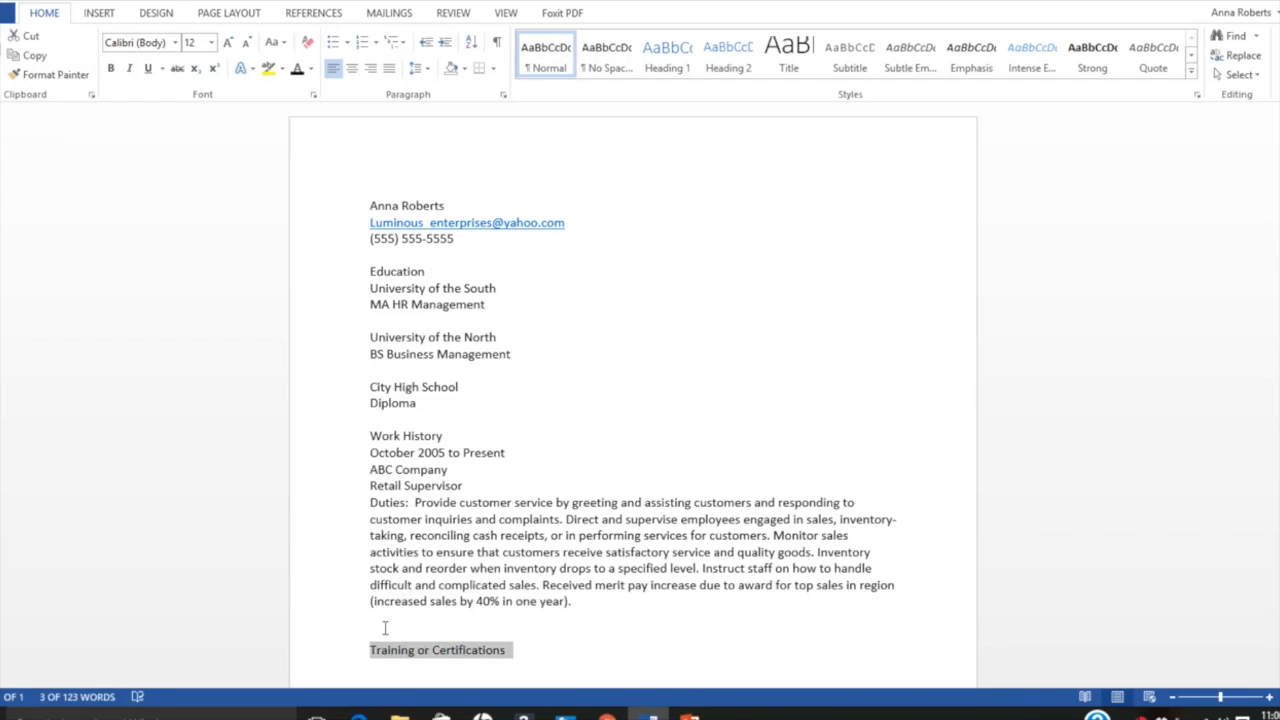
Make the "Training or Certifications", "Work History" and "Education" headings bold.
{"action": "key", "text": "ctrl+b"}
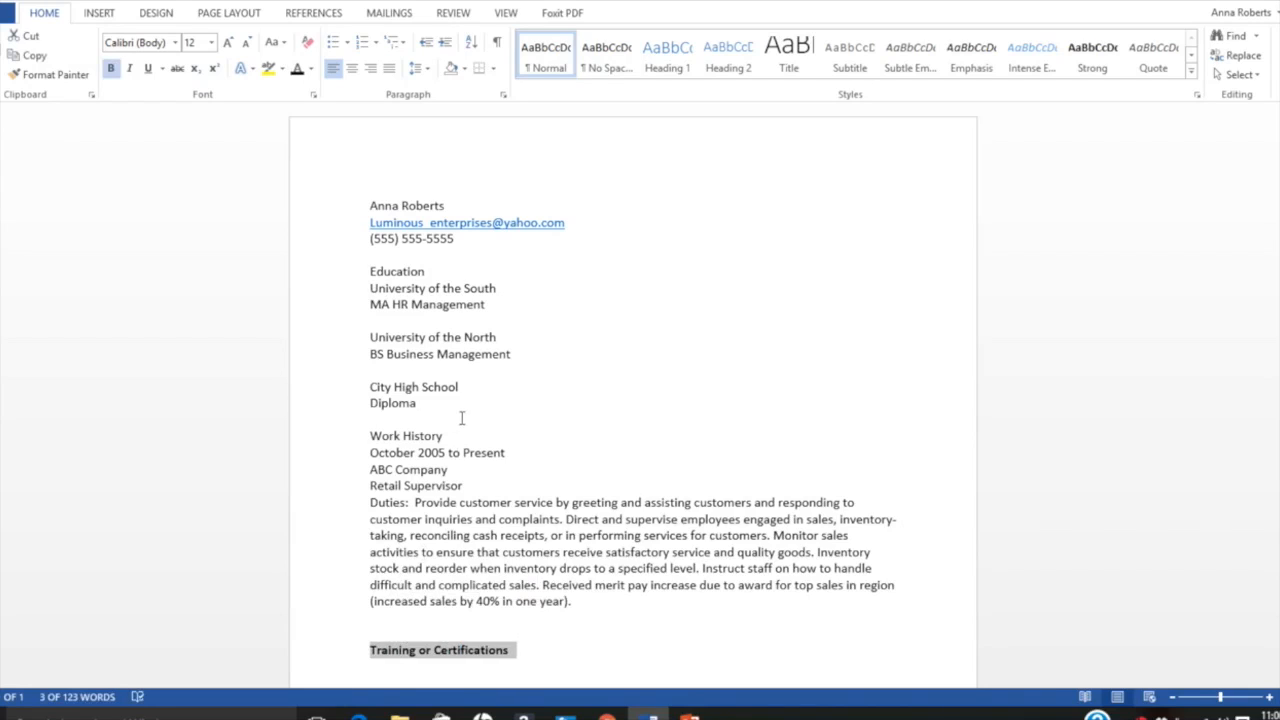
{"action": "left_click_drag", "start_coordinate": [450, 432], "coordinate": [370, 435]}
{"action": "key", "text": "ctrl+b"}
{"action": "left_click_drag", "start_coordinate": [427, 271], "coordinate": [372, 276]}
{"action": "key", "text": "ctrl+b"}
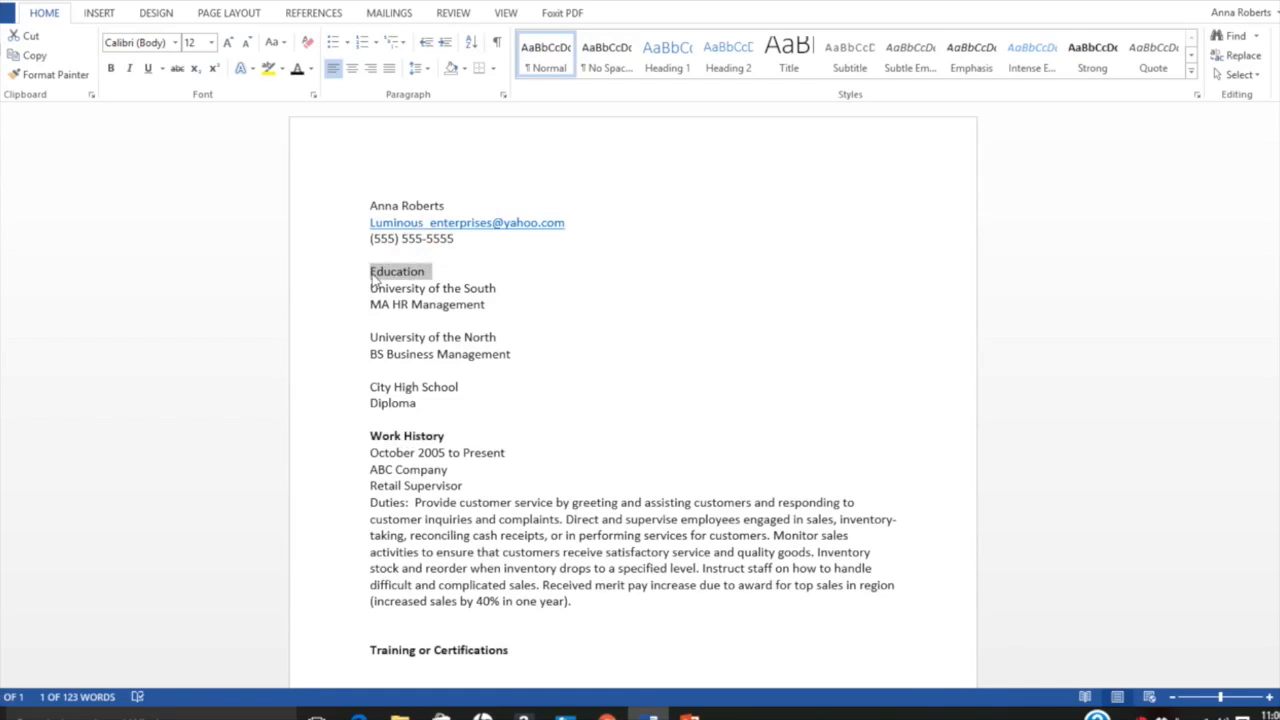
Center the three contact lines at the start of the resume and set their font size to 14.
{"action": "left_click_drag", "start_coordinate": [455, 239], "coordinate": [383, 208]}
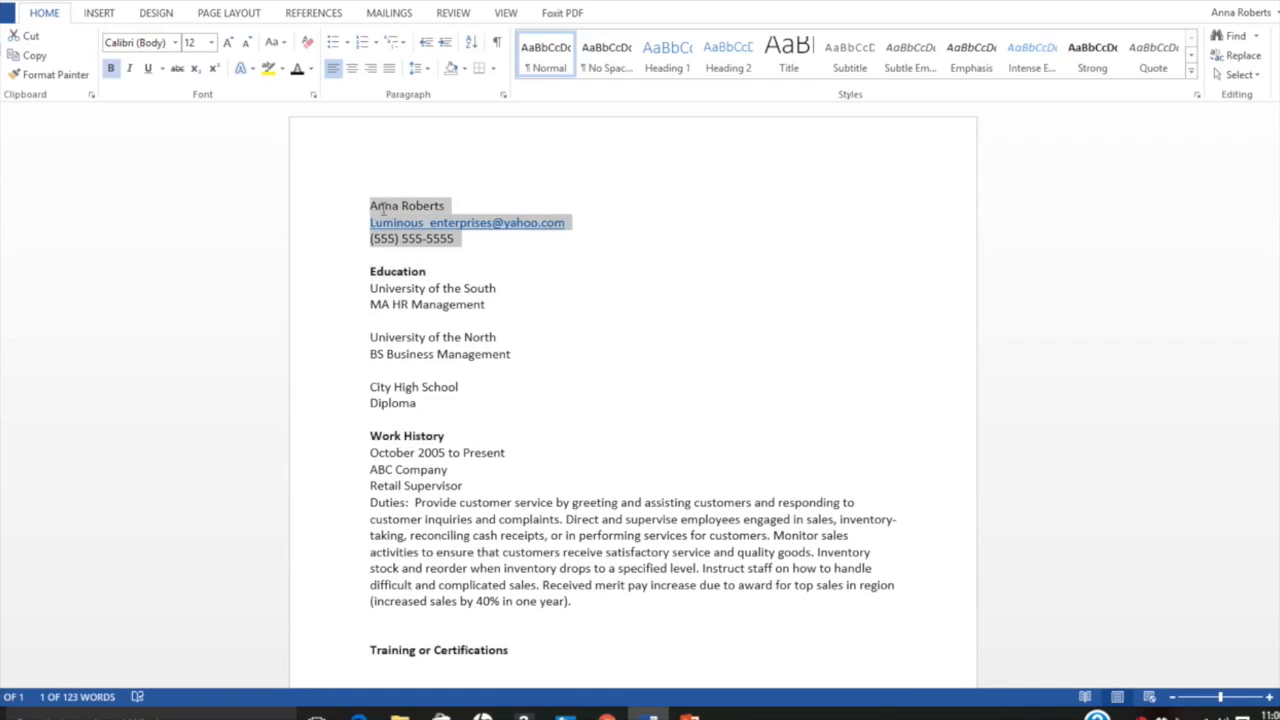
{"action": "left_click", "coordinate": [353, 68]}
{"action": "left_click", "coordinate": [212, 42]}
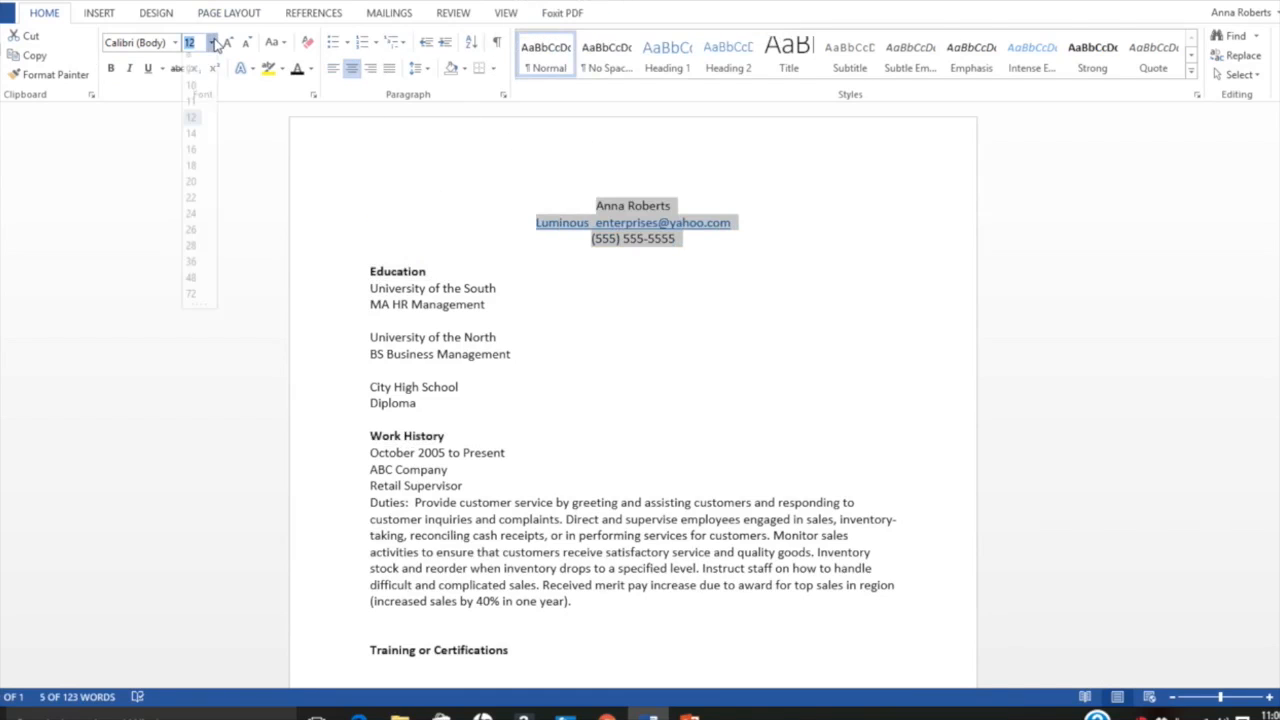
{"action": "left_click", "coordinate": [195, 141]}
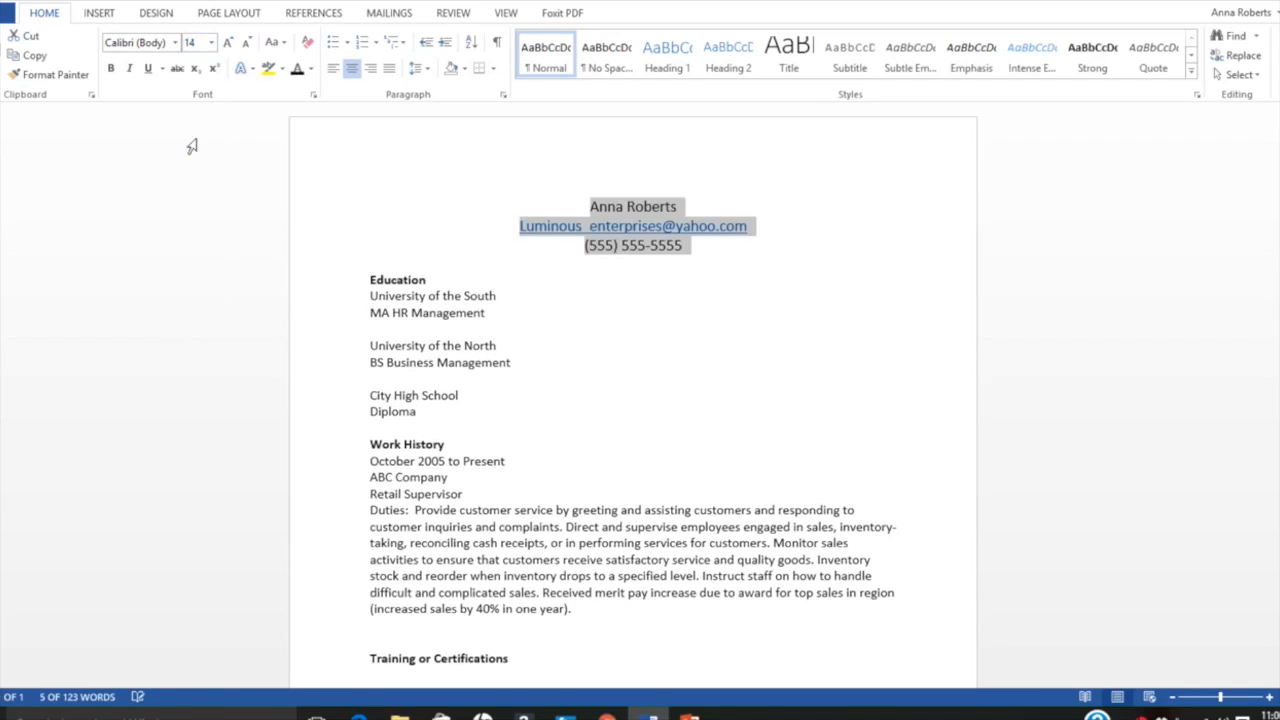
Make the name line of the contact block bold and place the cursor under the "Training or Certifications" heading.
{"action": "left_click", "coordinate": [684, 205]}
{"action": "left_click_drag", "start_coordinate": [684, 205], "coordinate": [594, 206]}
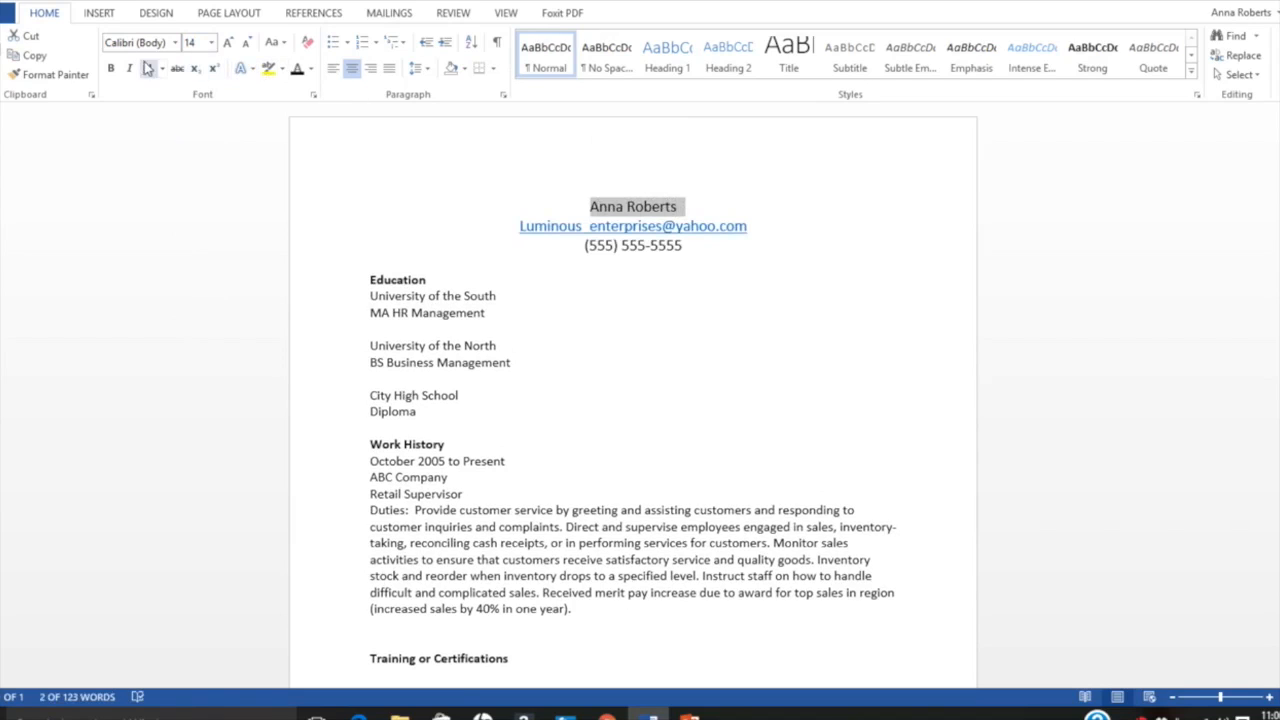
{"action": "left_click", "coordinate": [112, 69]}
{"action": "left_click", "coordinate": [560, 676]}
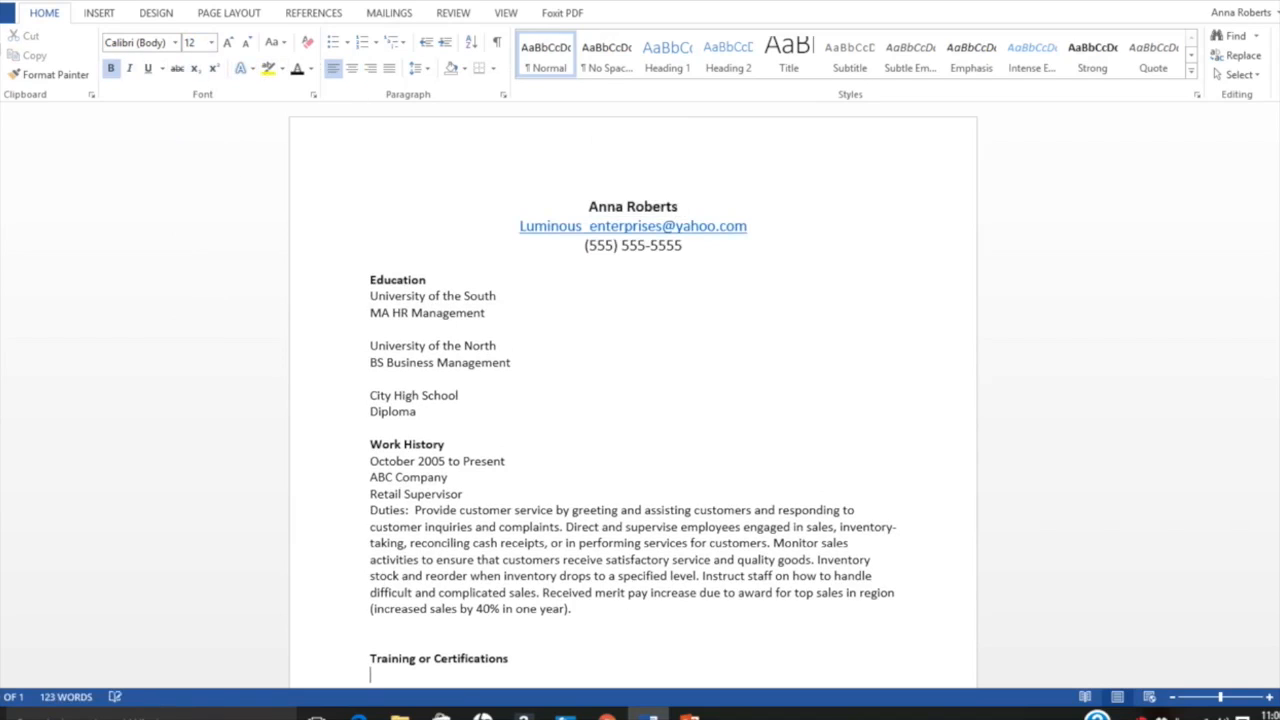
Switch to the O*NET summary report in the browser and search the page for "training".
{"action": "left_click", "coordinate": [607, 716]}
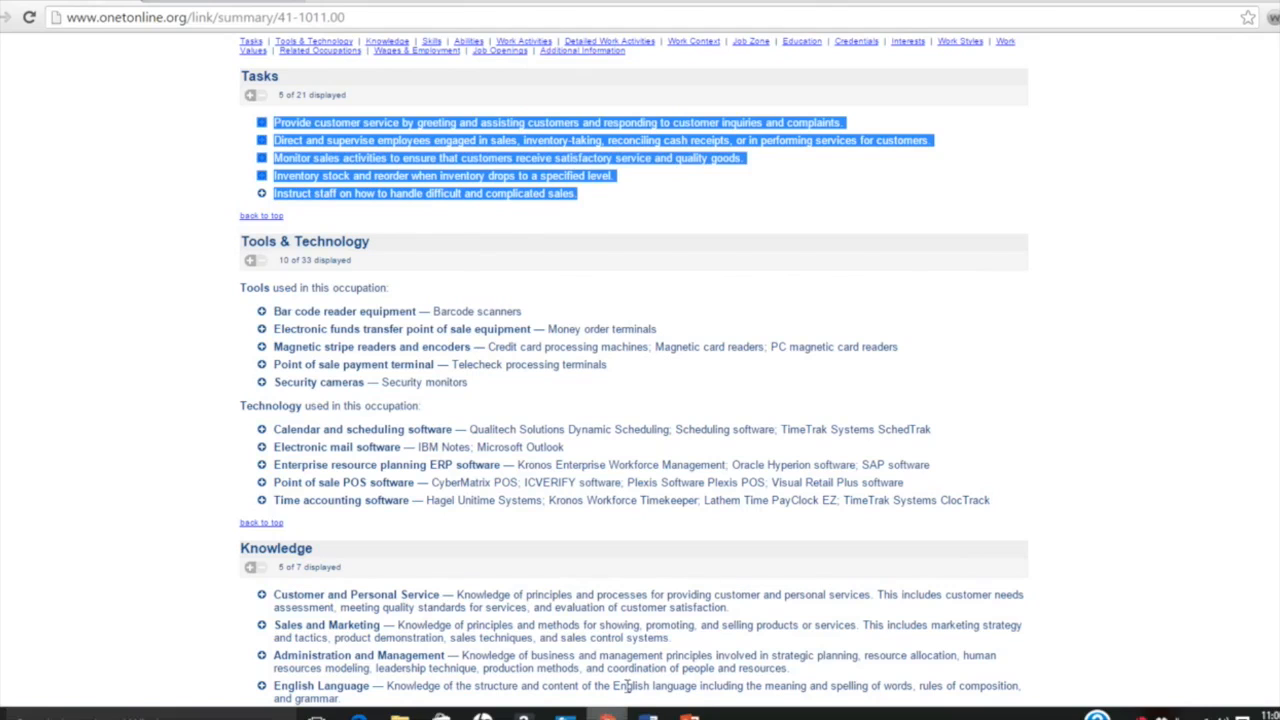
{"action": "left_click", "coordinate": [1069, 447]}
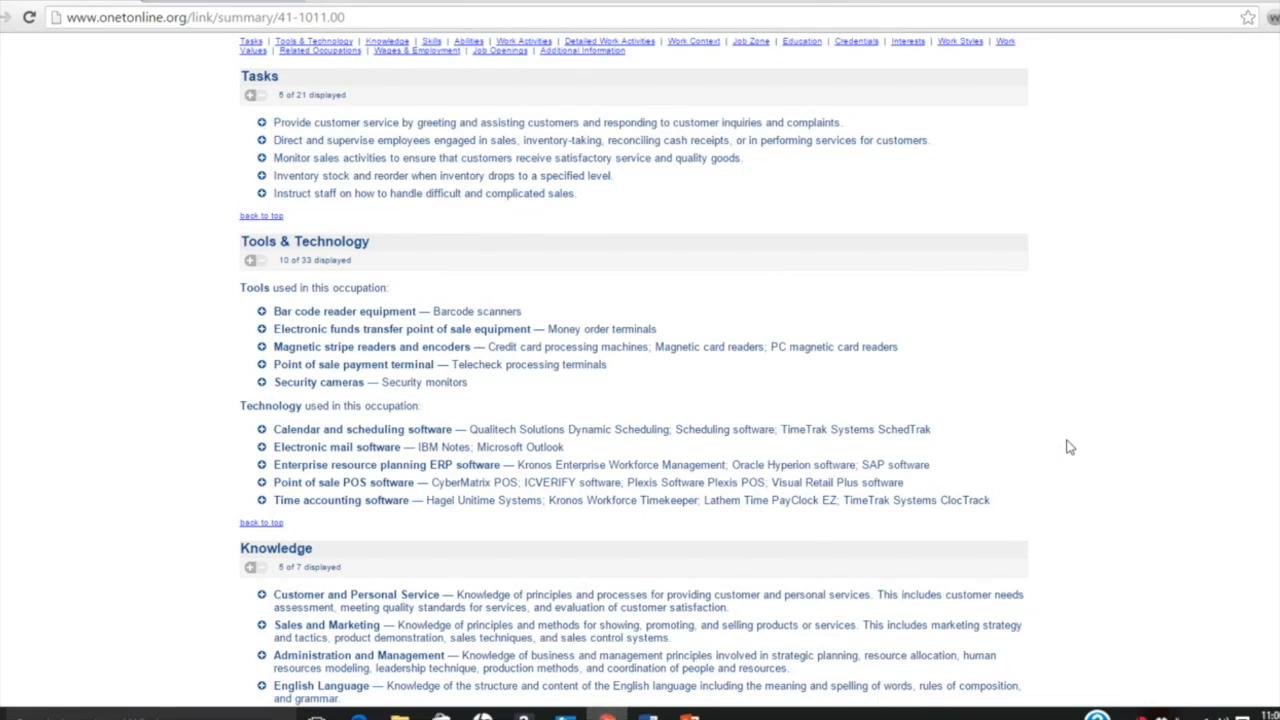
{"action": "scroll", "coordinate": [1069, 447], "scroll_direction": "down", "scroll_amount": 10}
{"action": "key", "text": "ctrl+f"}
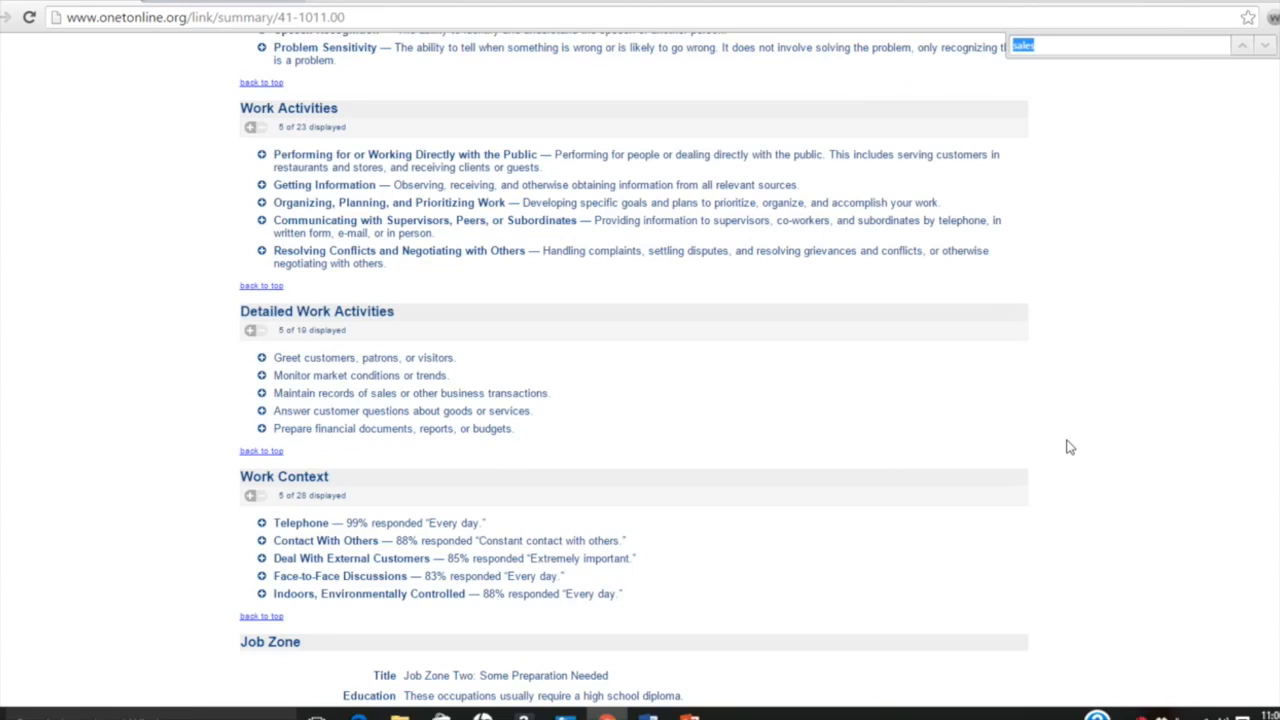
{"action": "type", "text": "training"}
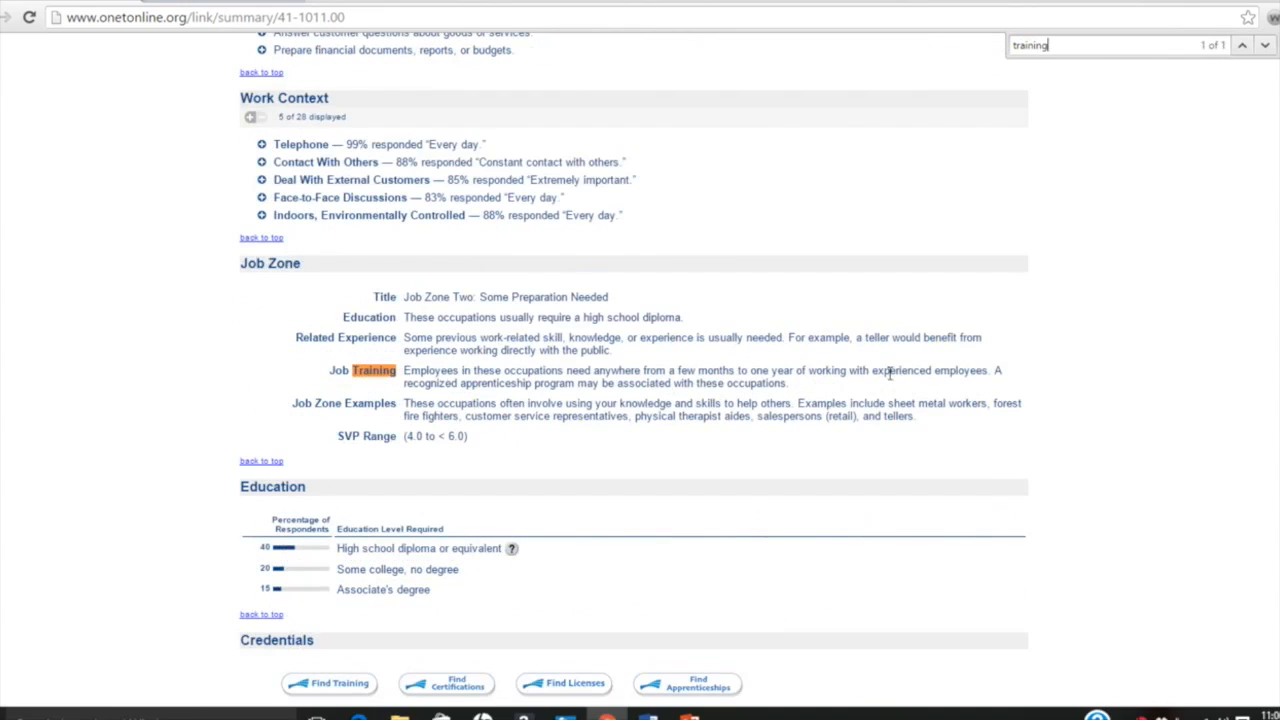
Back in Word, list "Sales training", "Sexual Harassment Prevention" and "Customer Service" under the "Training or Certifications" heading.
{"action": "key", "text": "alt+Tab"}
{"action": "left_click", "coordinate": [623, 642]}
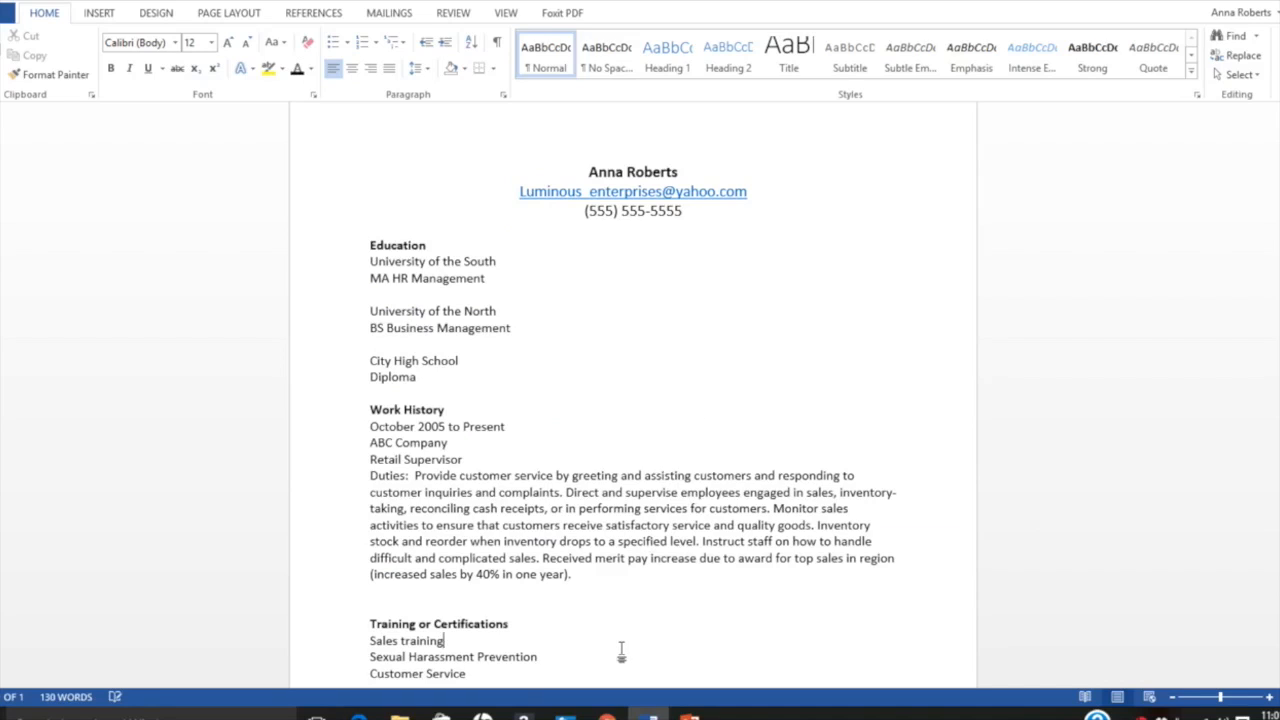
{"action": "key", "text": "Down"}
{"action": "key", "text": "End"}
Add blank lines after the training list down to a second page and enter the heading "References" there.
{"action": "key", "text": "Return"}
{"action": "key", "text": "Return"}
{"action": "key", "text": "Return"}
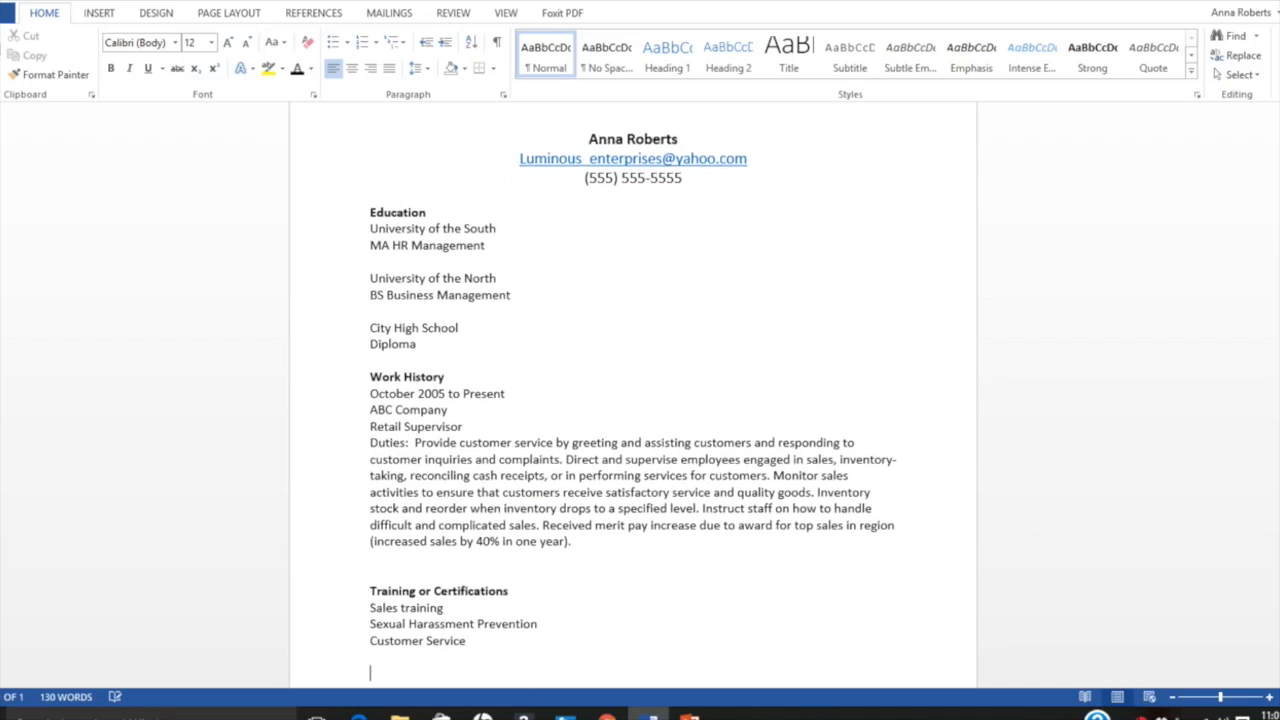
{"action": "key", "text": "Return"}
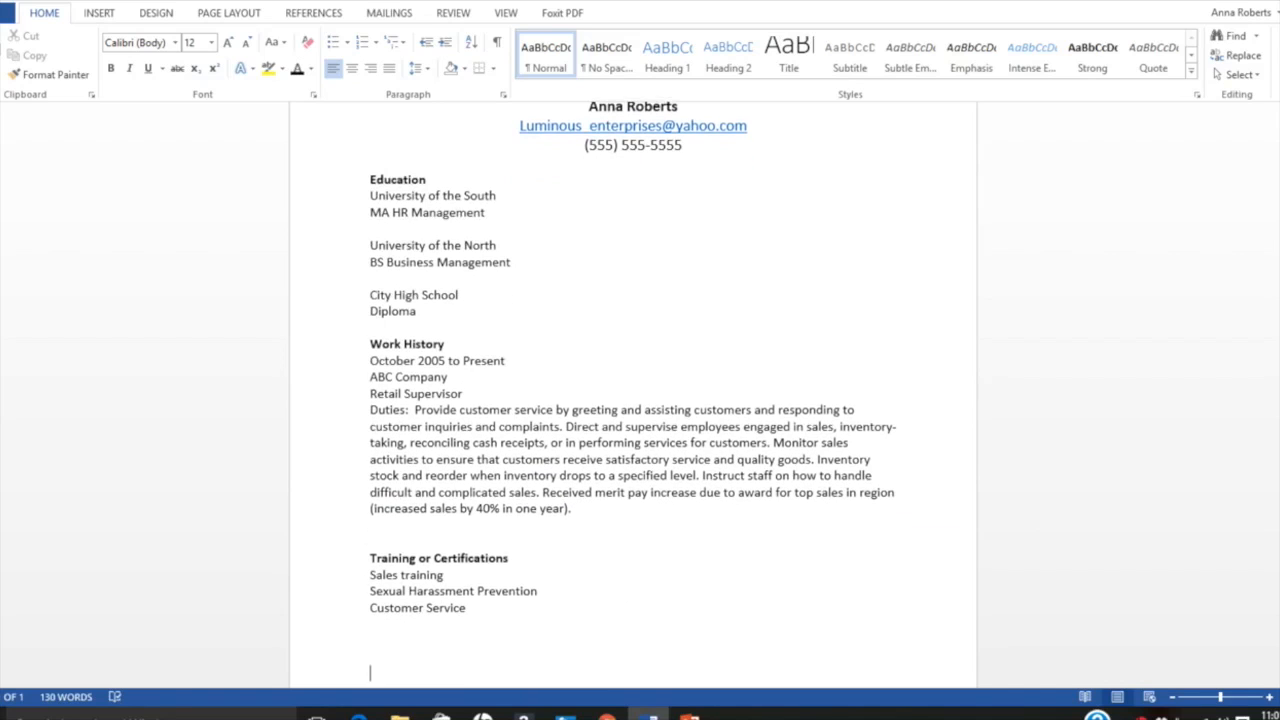
{"action": "key", "text": "Return"}
{"action": "key", "text": "Return"}
{"action": "key", "text": "Return"}
{"action": "key", "text": "Return"}
{"action": "key", "text": "Return"}
{"action": "key", "text": "Return"}
{"action": "key", "text": "Return"}
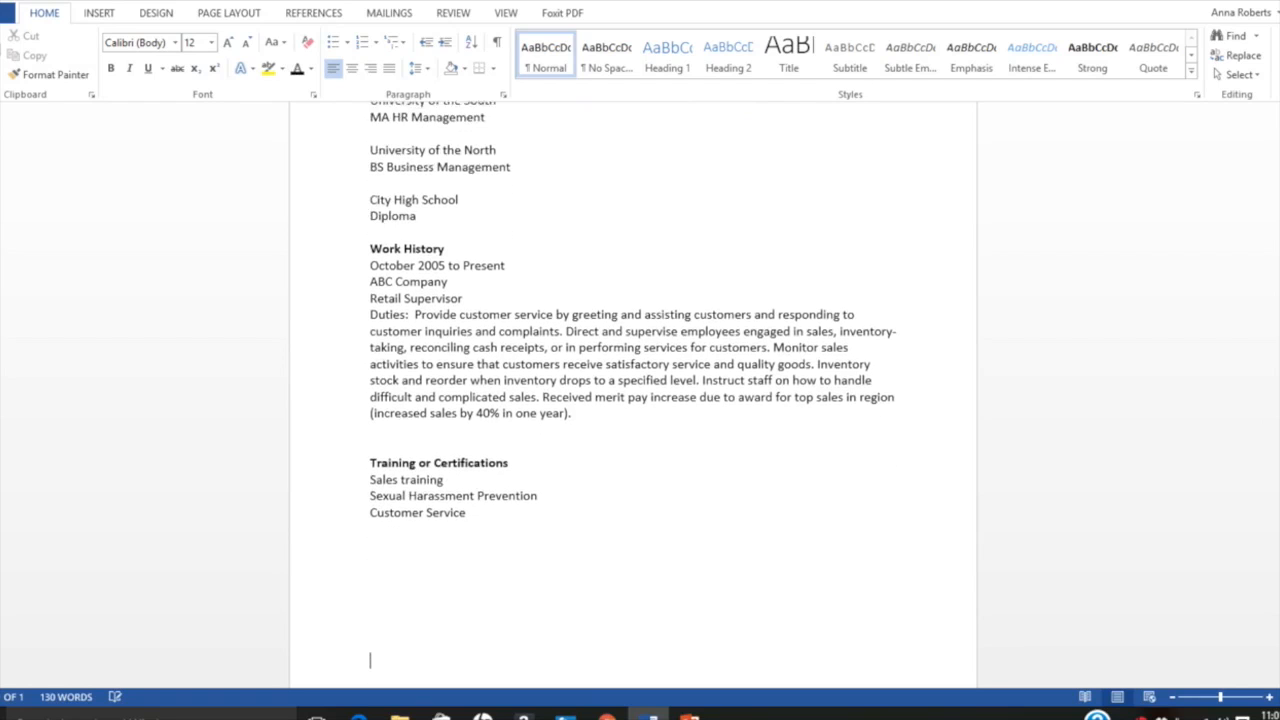
{"action": "key", "text": "Return"}
{"action": "type", "text": "References"}
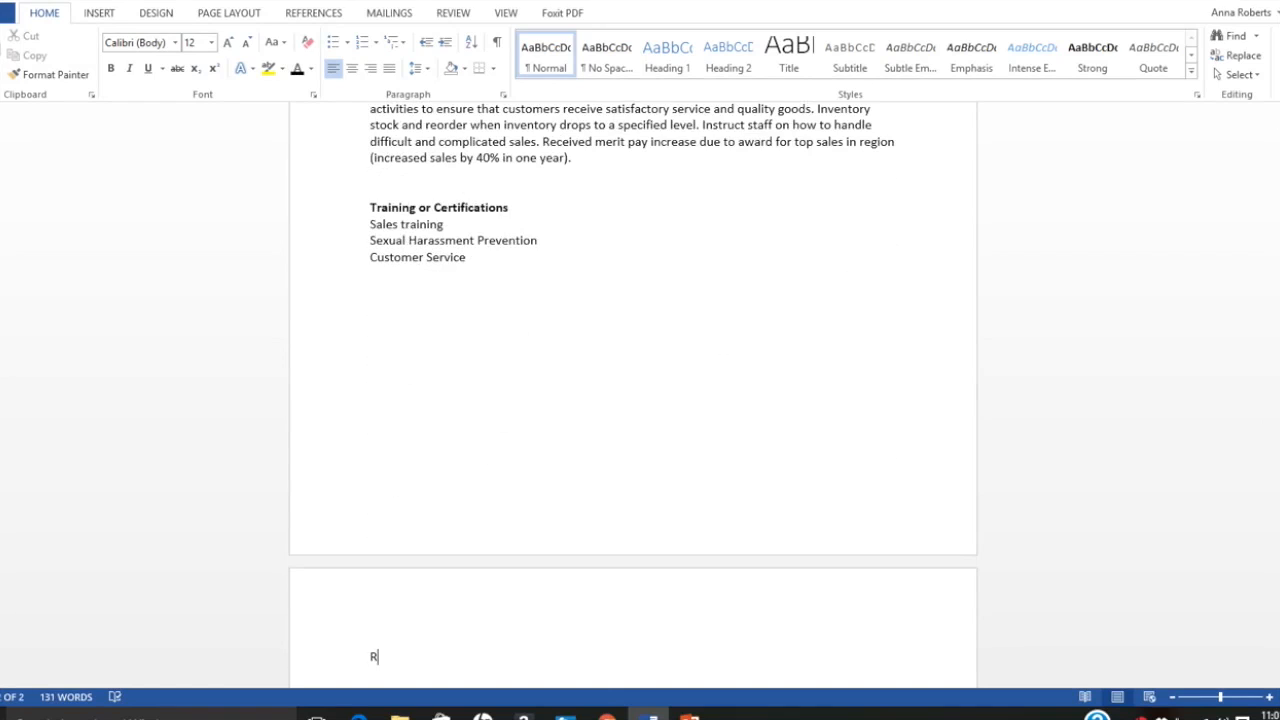
Make the "References" heading bold and center it.
{"action": "left_click_drag", "start_coordinate": [436, 657], "coordinate": [370, 657]}
{"action": "key", "text": "ctrl+b"}
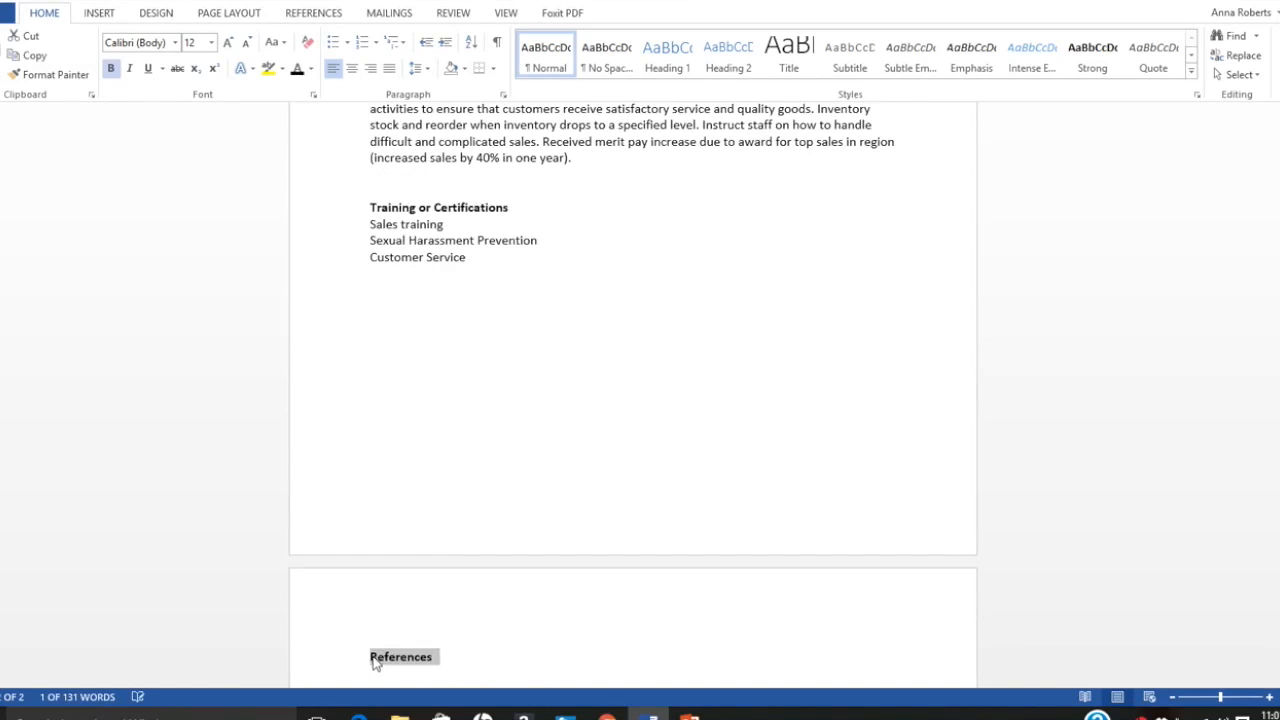
{"action": "left_click", "coordinate": [352, 68]}
Below the References heading, add left-aligned regular lines "Name of a former colleague", "Address", "City state zip", "Phone" and "Email".
{"action": "key", "text": "Return"}
{"action": "key", "text": "ctrl+b"}
{"action": "left_click", "coordinate": [333, 68]}
{"action": "type", "text": "Name of a former colleague"}
{"action": "key", "text": "Return"}
{"action": "type", "text": "address"}
{"action": "key", "text": "Return"}
{"action": "type", "text": "City state zip"}
{"action": "key", "text": "Return"}
{"action": "type", "text": "Phone"}
{"action": "key", "text": "Return"}
{"action": "type", "text": "Email"}
{"action": "key", "text": "Return"}
Add the reference entries "Name of former supervisor", "Name of instructor" and "Name of friend", separated by blank lines.
{"action": "key", "text": "Return"}
{"action": "type", "text": "Name of former supervisor"}
{"action": "key", "text": "Return"}
{"action": "key", "text": "Return"}
{"action": "type", "text": "Name of instructor"}
{"action": "key", "text": "Return"}
{"action": "key", "text": "Return"}
{"action": "type", "text": "Name of friend"}
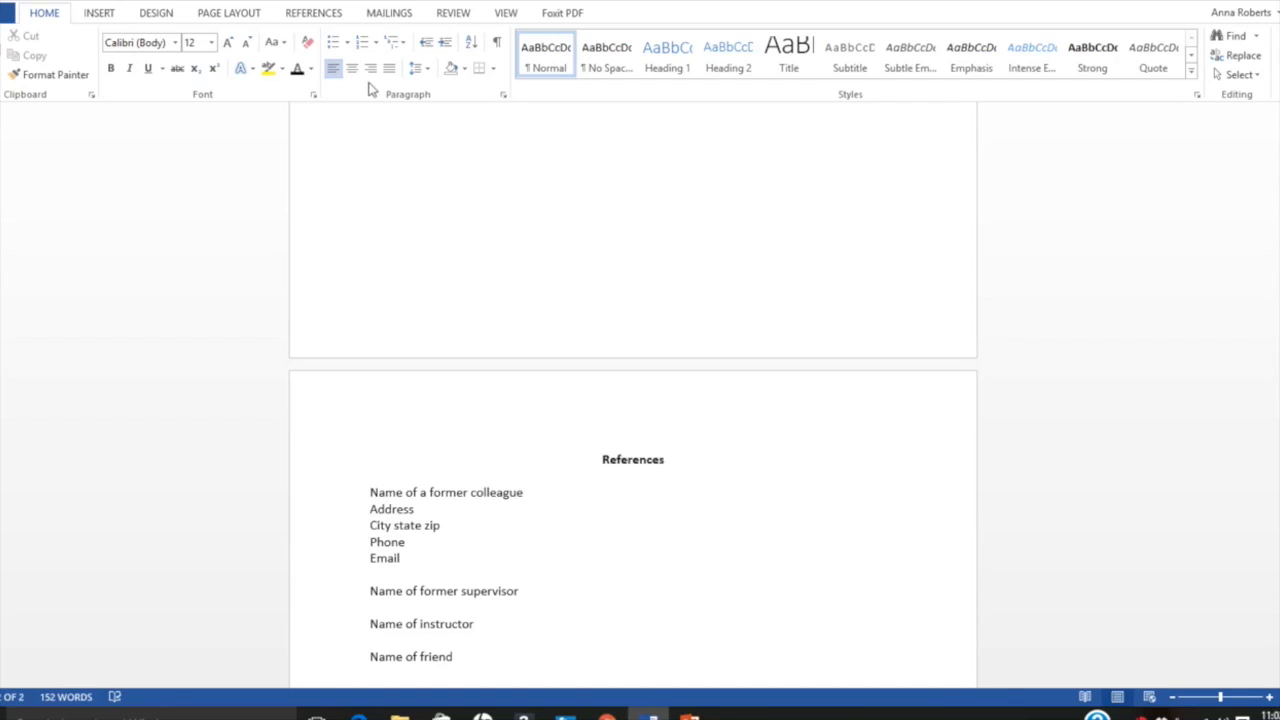
Insert a blank three-column footer on the references page and enable a different first page.
{"action": "left_click", "coordinate": [761, 469]}
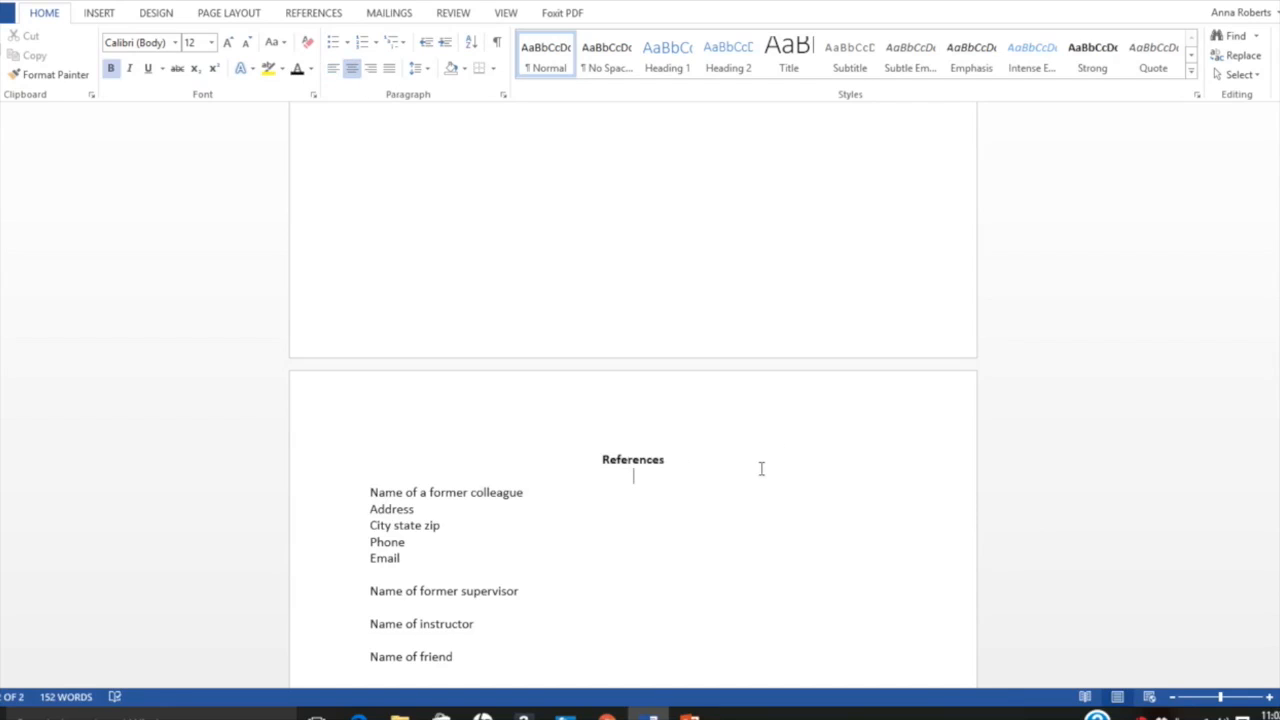
{"action": "left_click", "coordinate": [521, 661]}
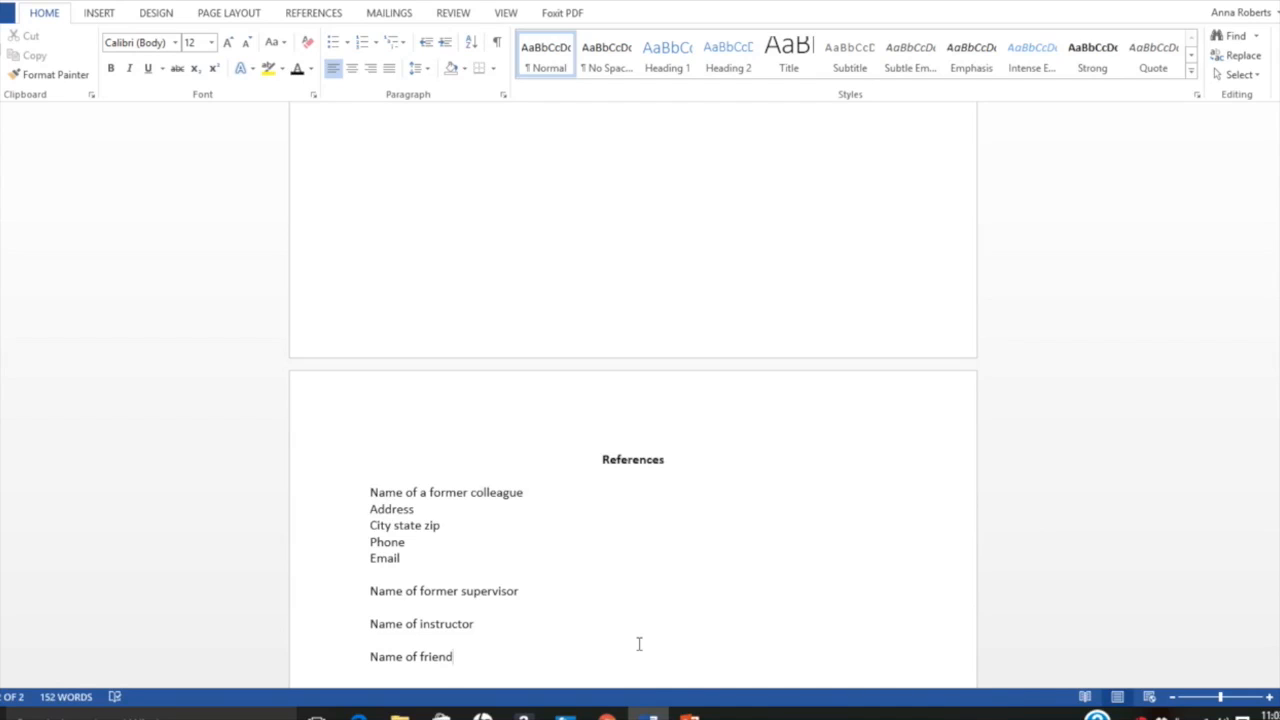
{"action": "left_click", "coordinate": [100, 13]}
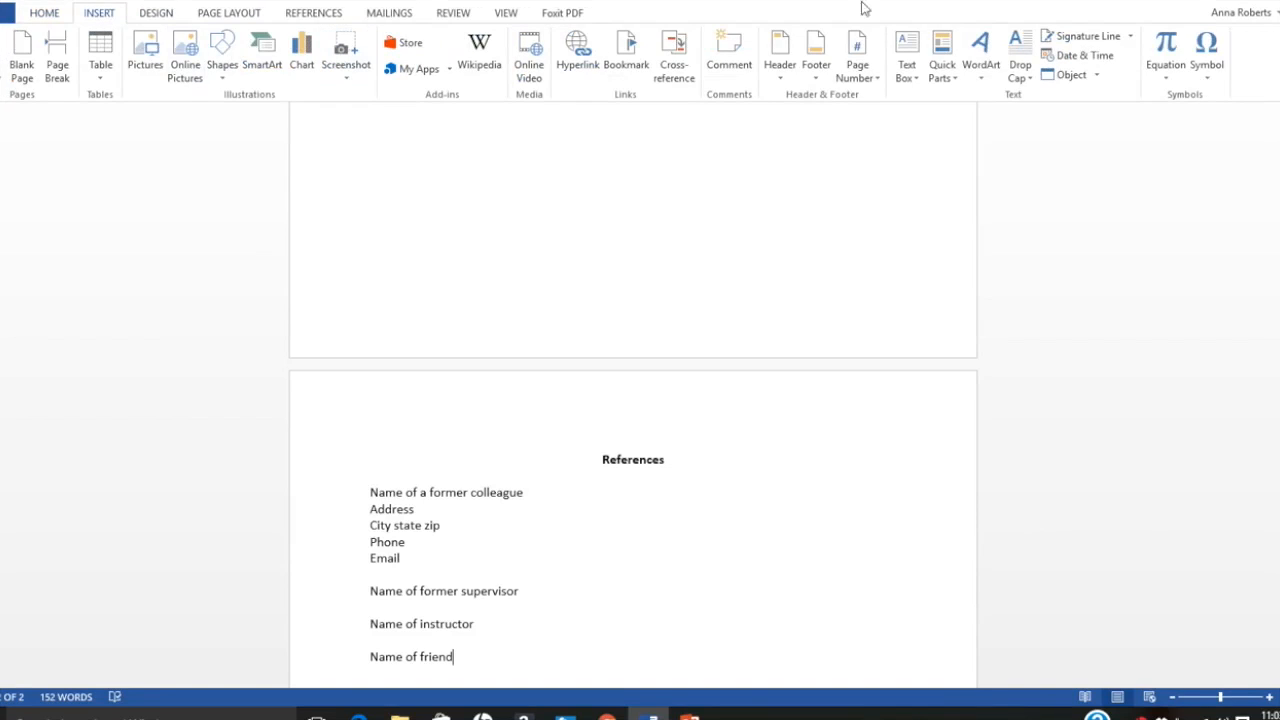
{"action": "left_click", "coordinate": [816, 60]}
{"action": "left_click", "coordinate": [965, 255]}
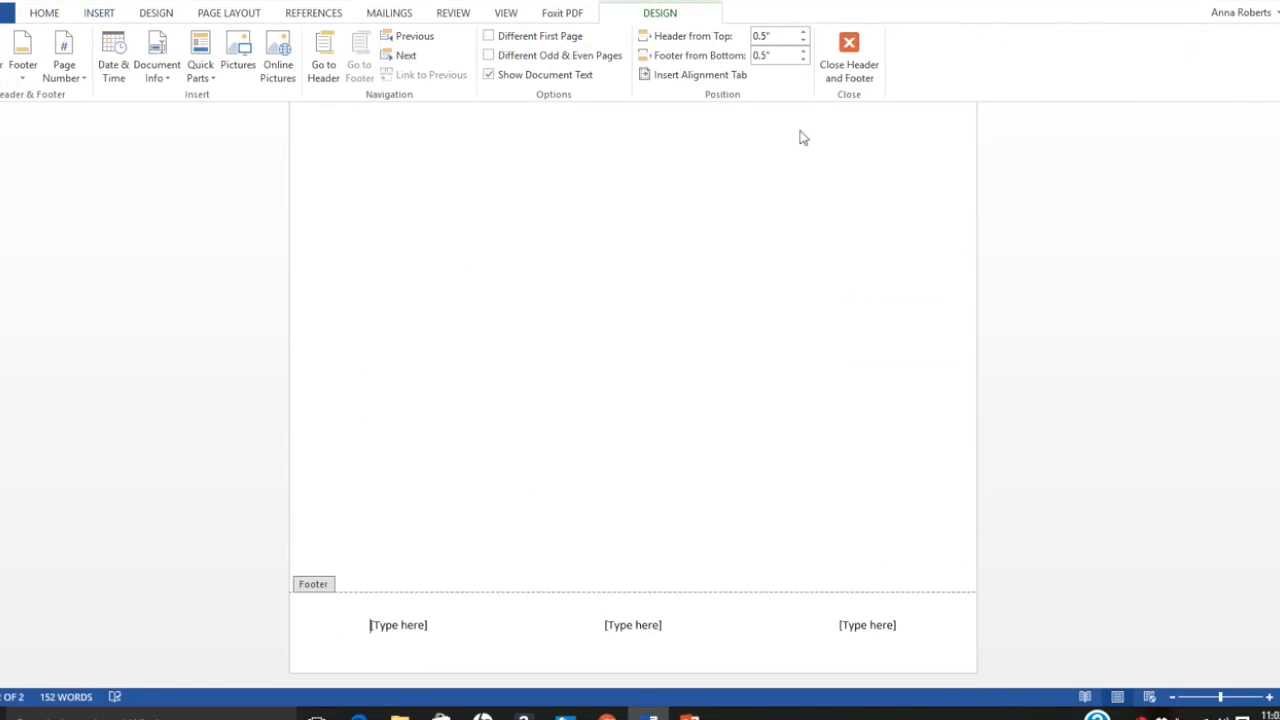
{"action": "left_click", "coordinate": [491, 38]}
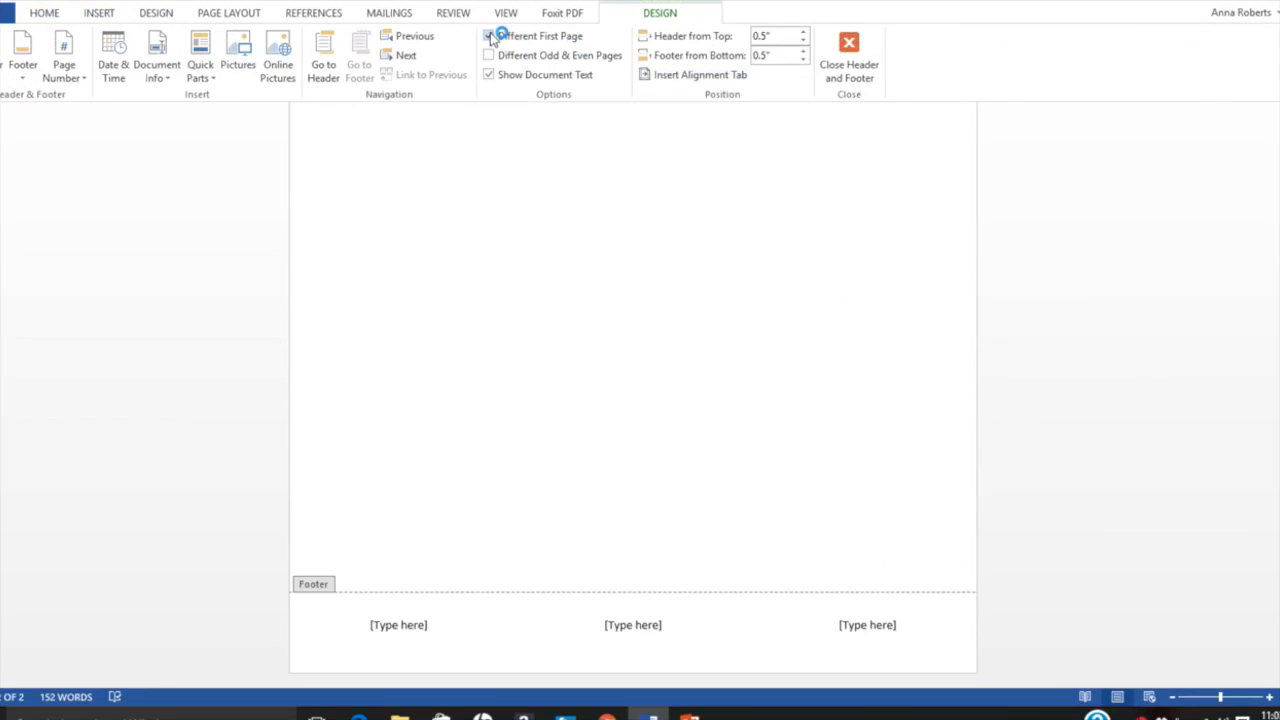
Fill the three footer placeholders with the applicant's full name, "email" and "phone", and return to the document body.
{"action": "type", "text": "Anna "}
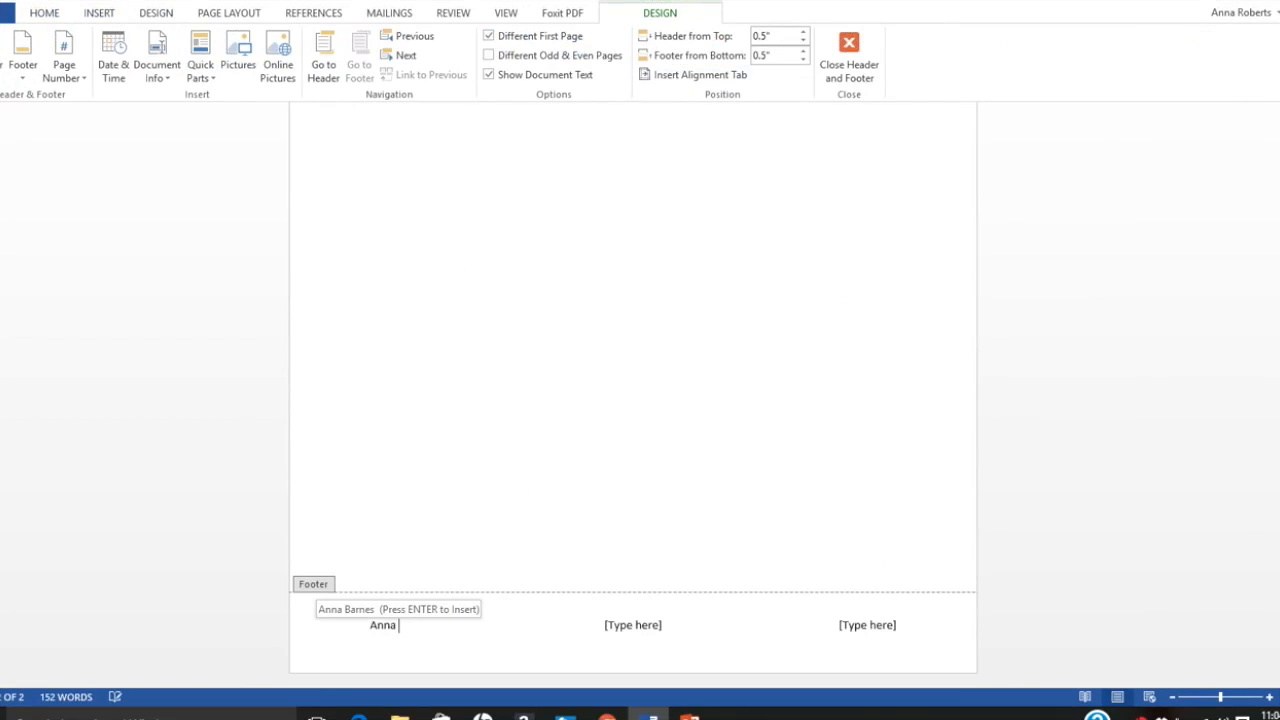
{"action": "type", "text": "Roberts"}
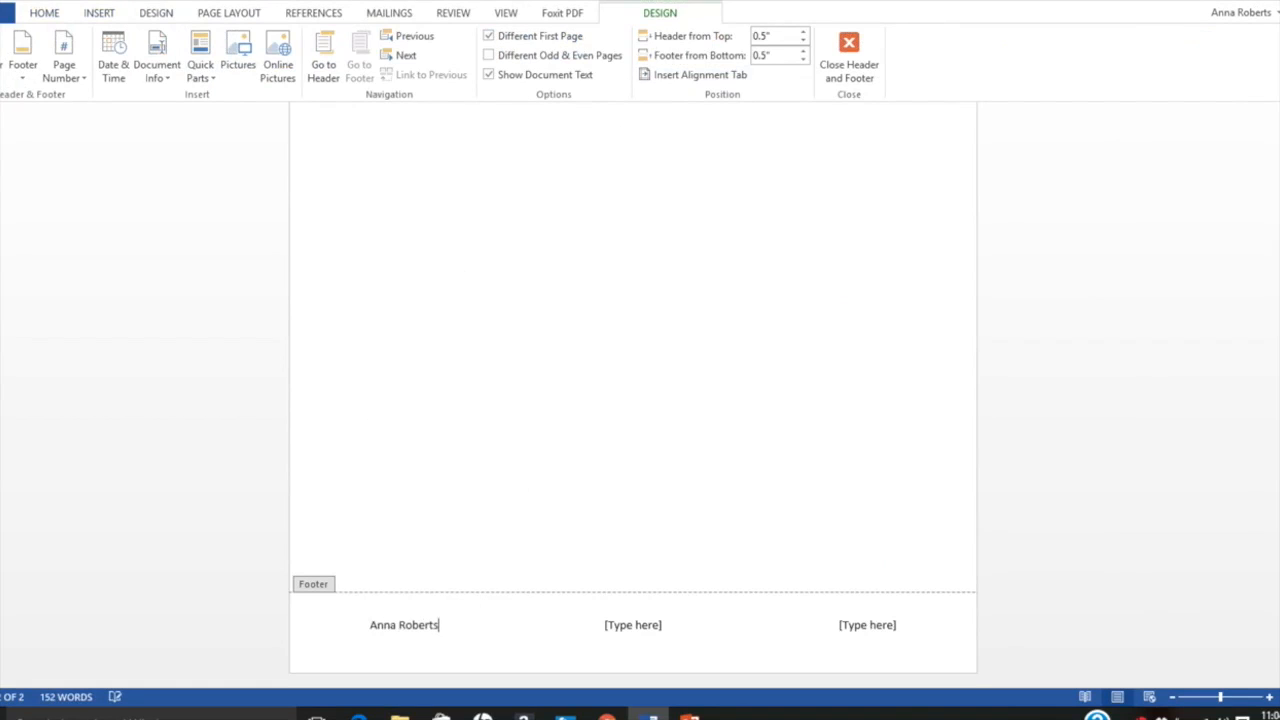
{"action": "key", "text": "Tab"}
{"action": "type", "text": "email"}
{"action": "key", "text": "Tab"}
{"action": "type", "text": "phone"}
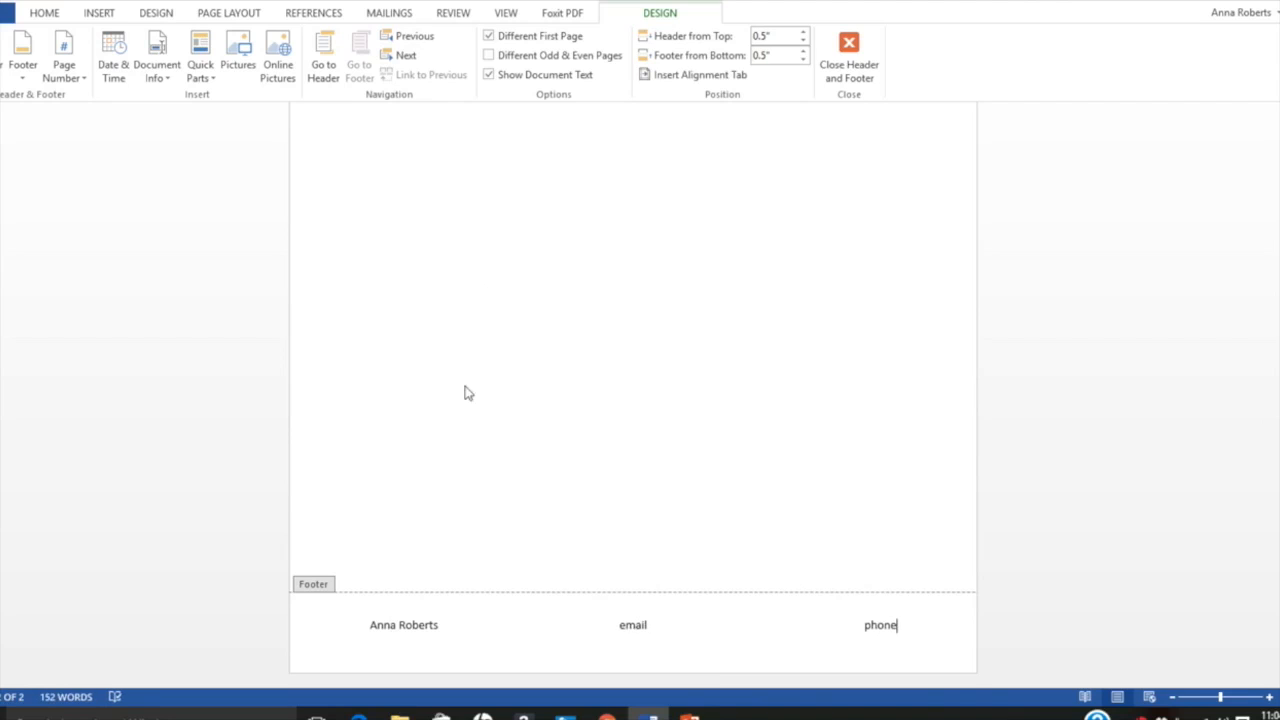
{"action": "double_click", "coordinate": [494, 293]}
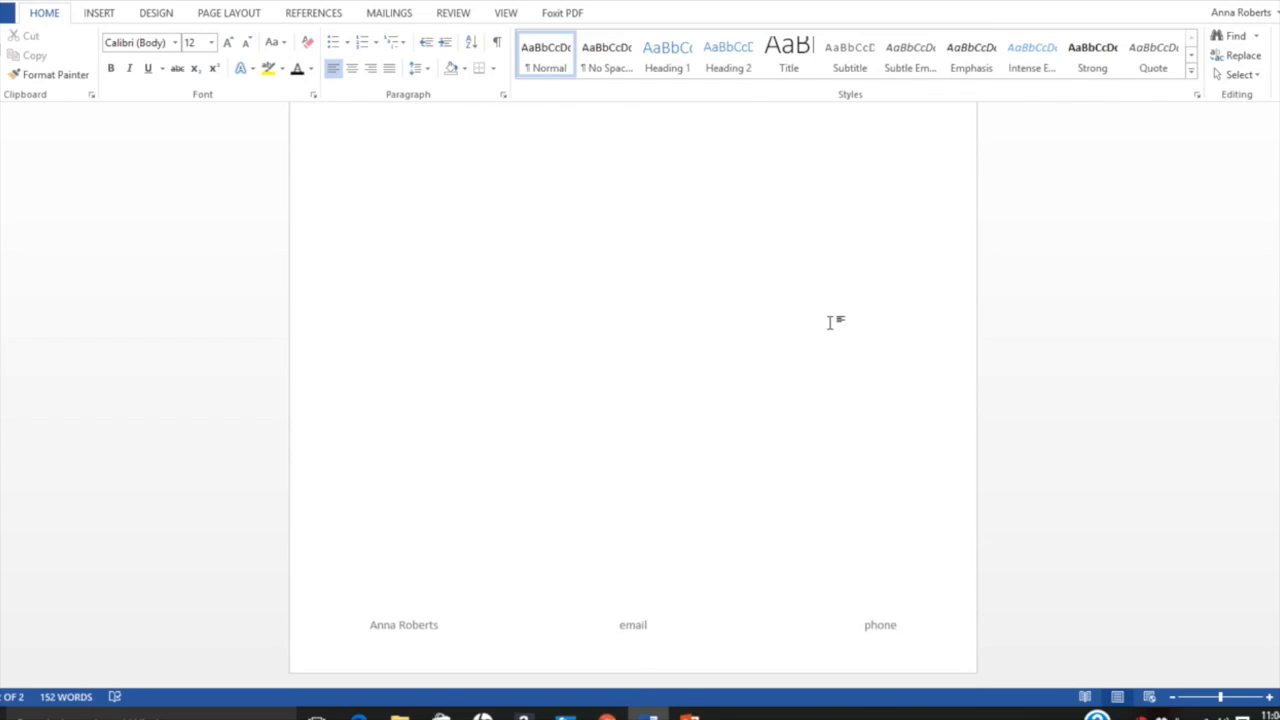
Add a "Skills" heading between the contact details and the Education section, set off by blank lines.
{"action": "key", "text": "Page_Up"}
{"action": "key", "text": "Page_Up"}
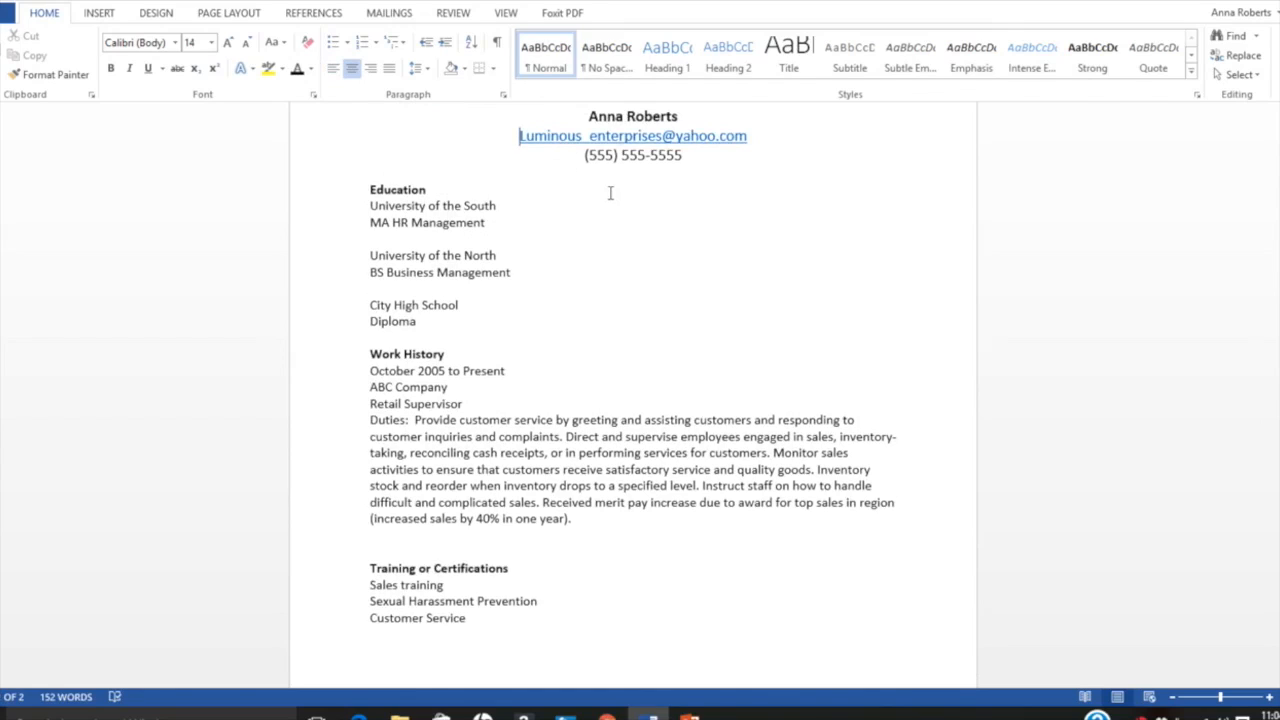
{"action": "left_click", "coordinate": [501, 172]}
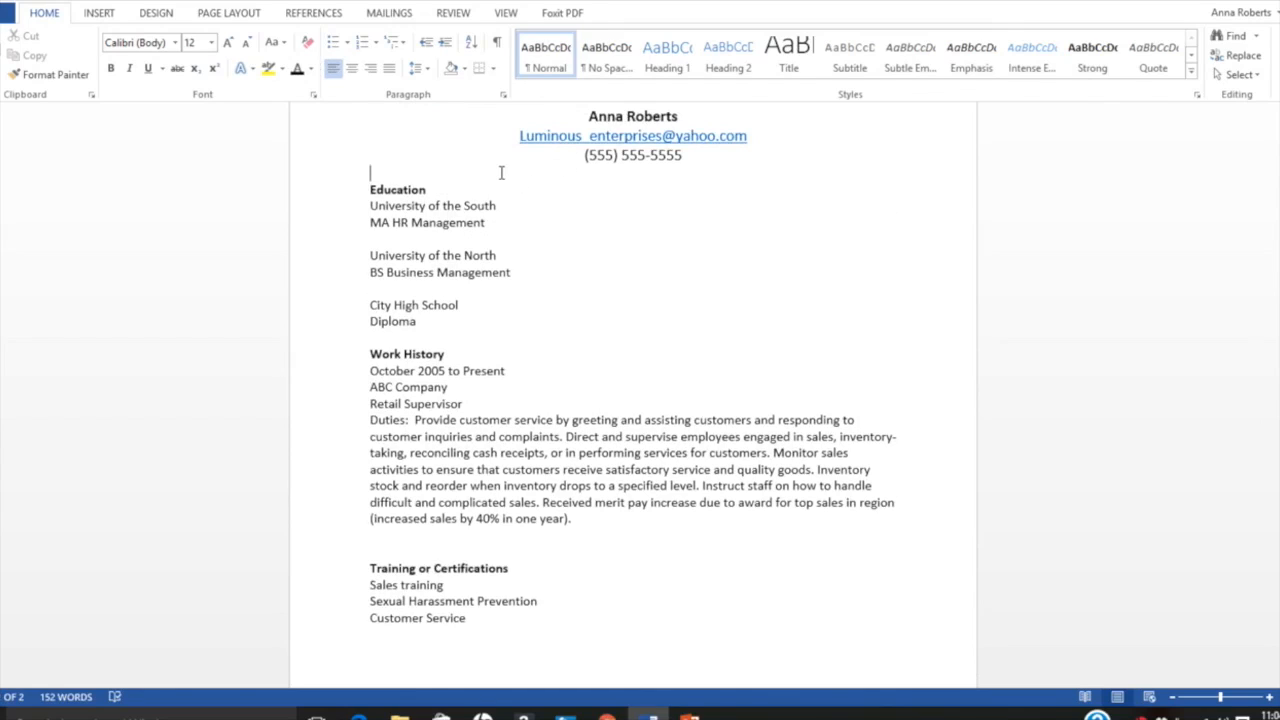
{"action": "key", "text": "Return"}
{"action": "key", "text": "Return"}
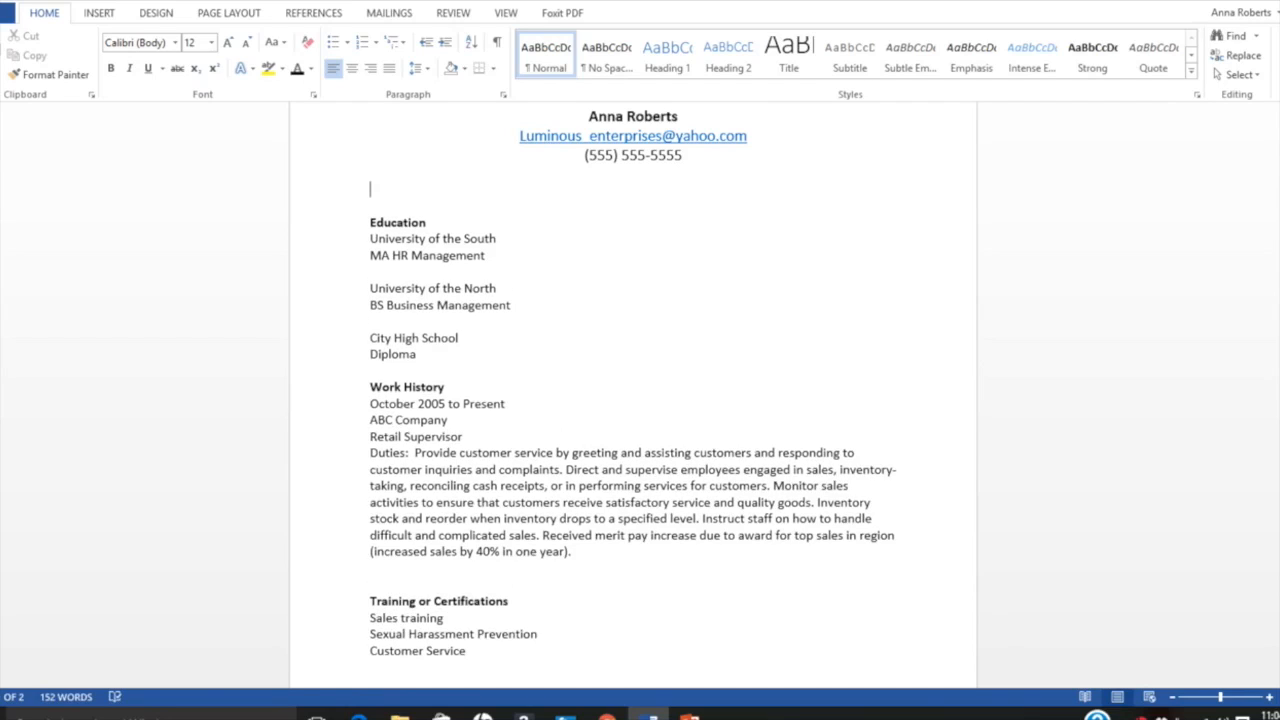
{"action": "type", "text": "Skills"}
{"action": "key", "text": "Return"}
{"action": "key", "text": "Return"}
{"action": "key", "text": "BackSpace"}
List "Bilingual (Englislh/Spanish)" and "Computer literate- list software" under the Skills heading.
{"action": "type", "text": "Bill"}
{"action": "type", "text": "ual "}
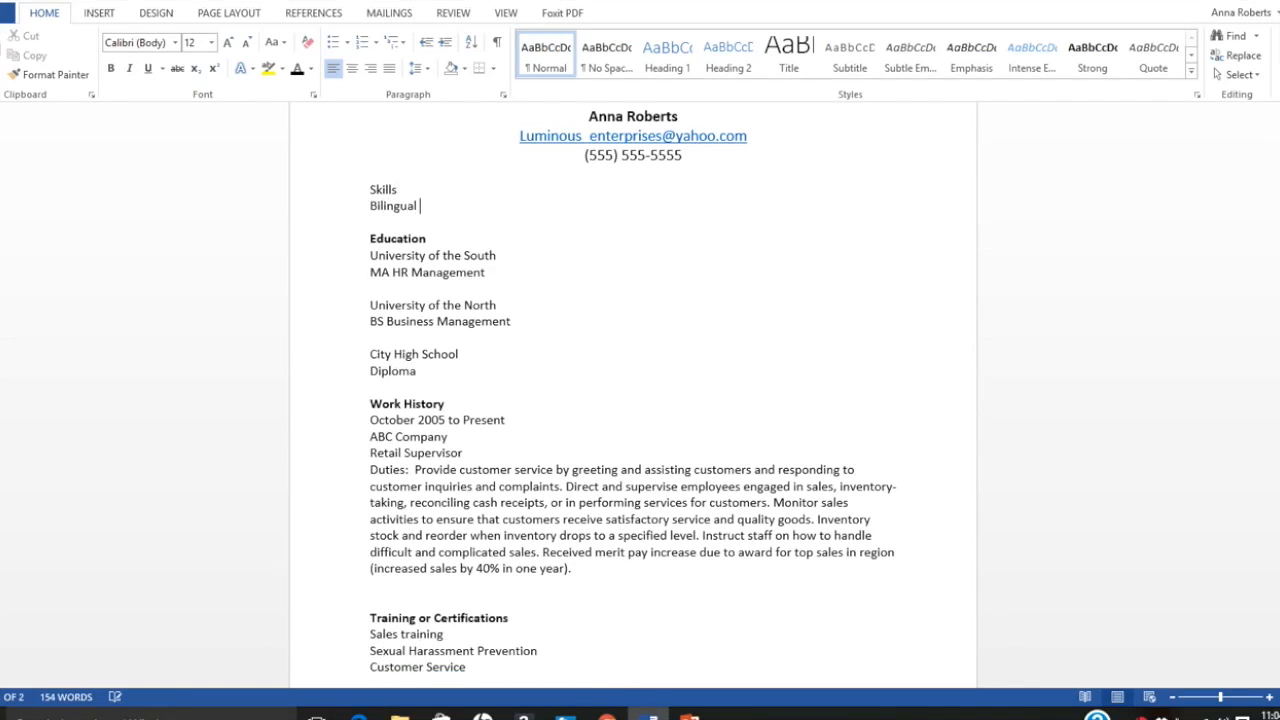
{"action": "type", "text": "(Englislh Spanish)"}
{"action": "key", "text": "Return"}
{"action": "type", "text": "Computer"}
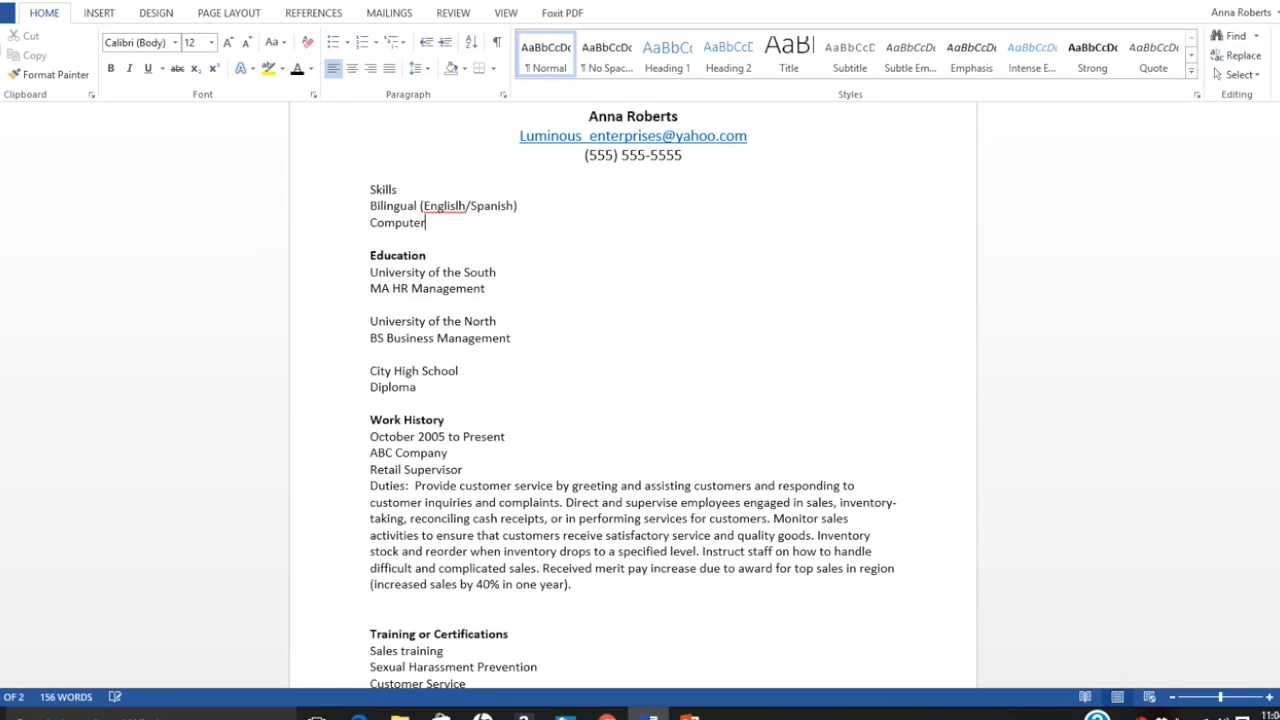
{"action": "type", "text": " literate- list software"}
{"action": "key", "text": "Return"}
Select the "Skills" heading text.
{"action": "left_click_drag", "start_coordinate": [410, 191], "coordinate": [371, 194]}
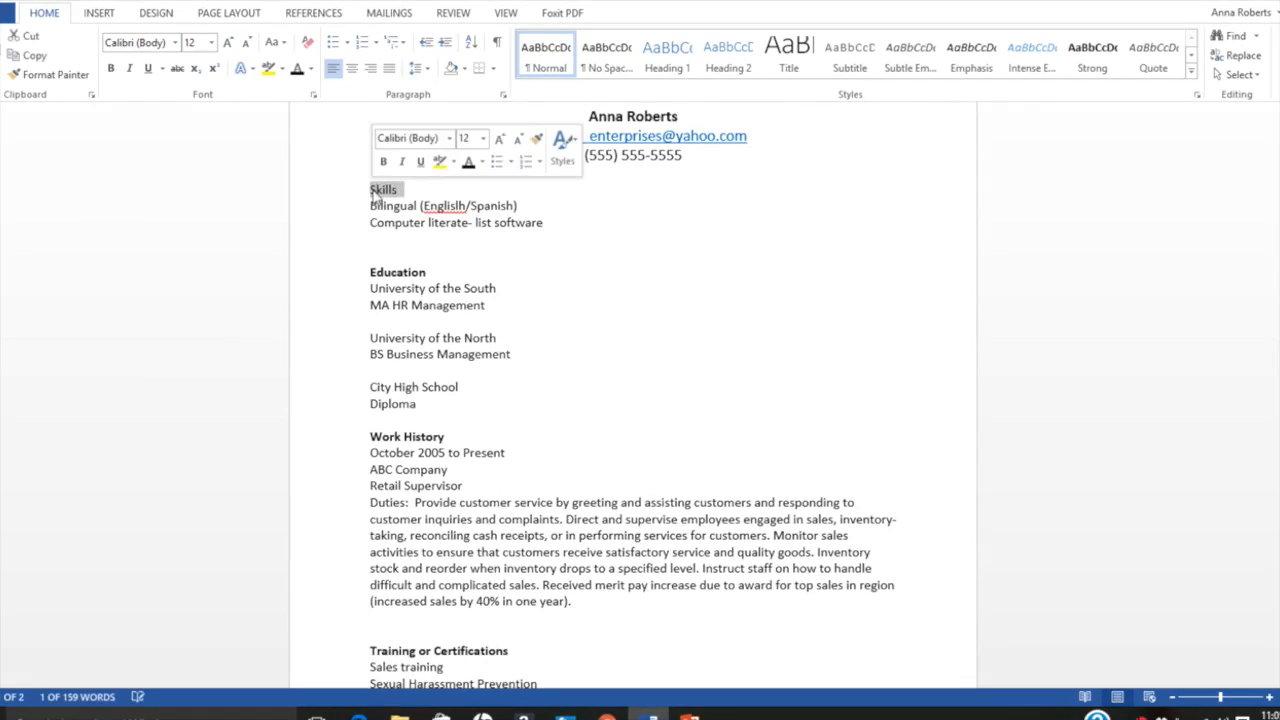